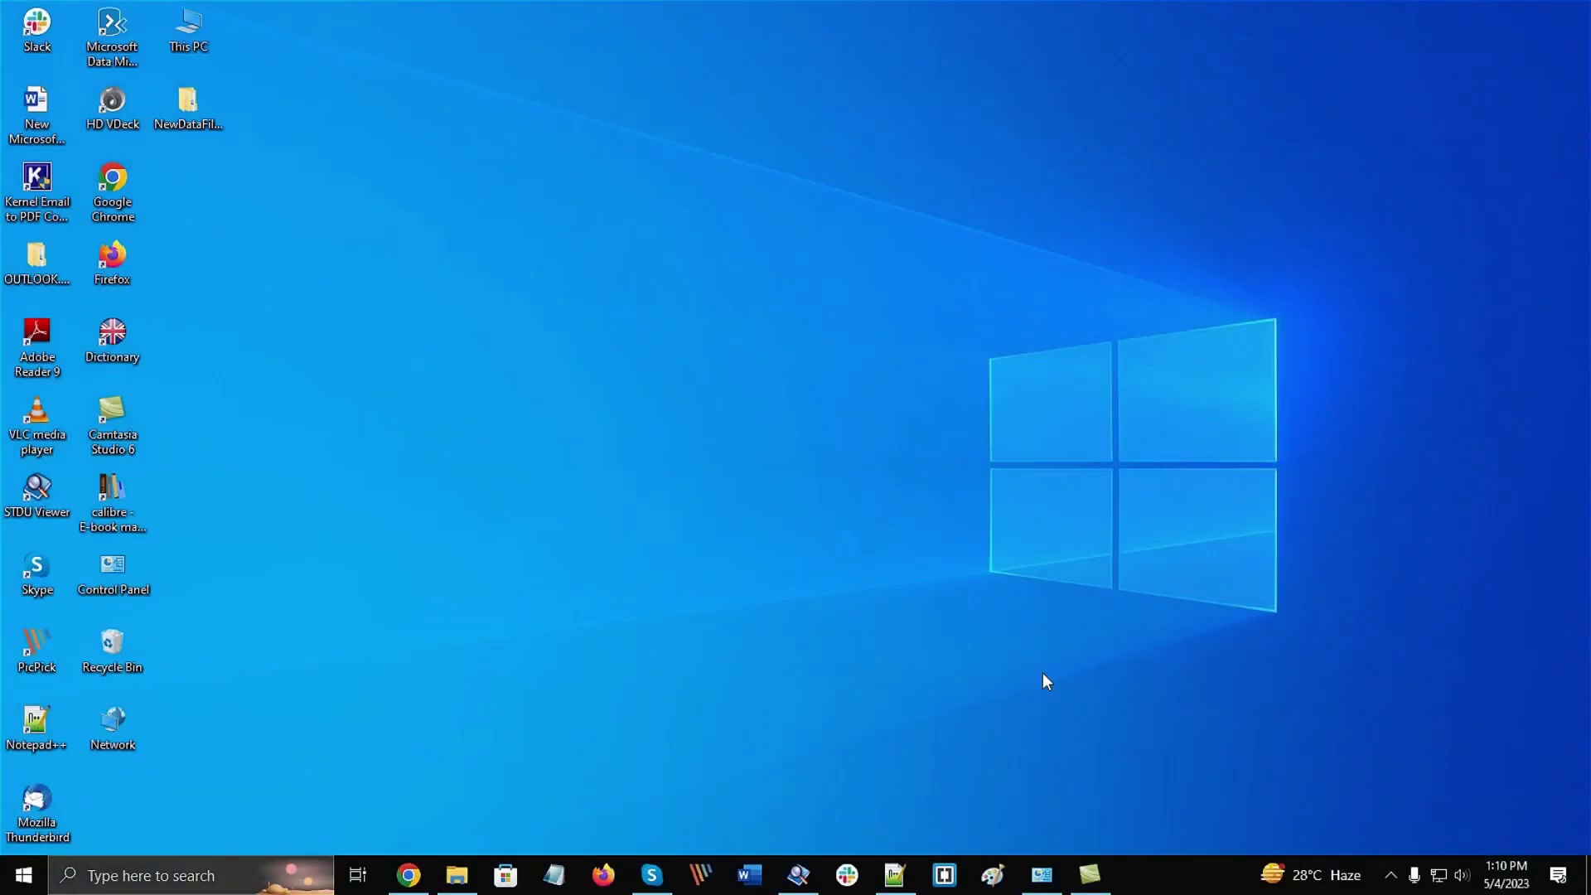
Search Windows for 'kernel migrator for sharepoint'
{"action": "left_click", "coordinate": [199, 875]}
{"action": "type", "text": "kern"}
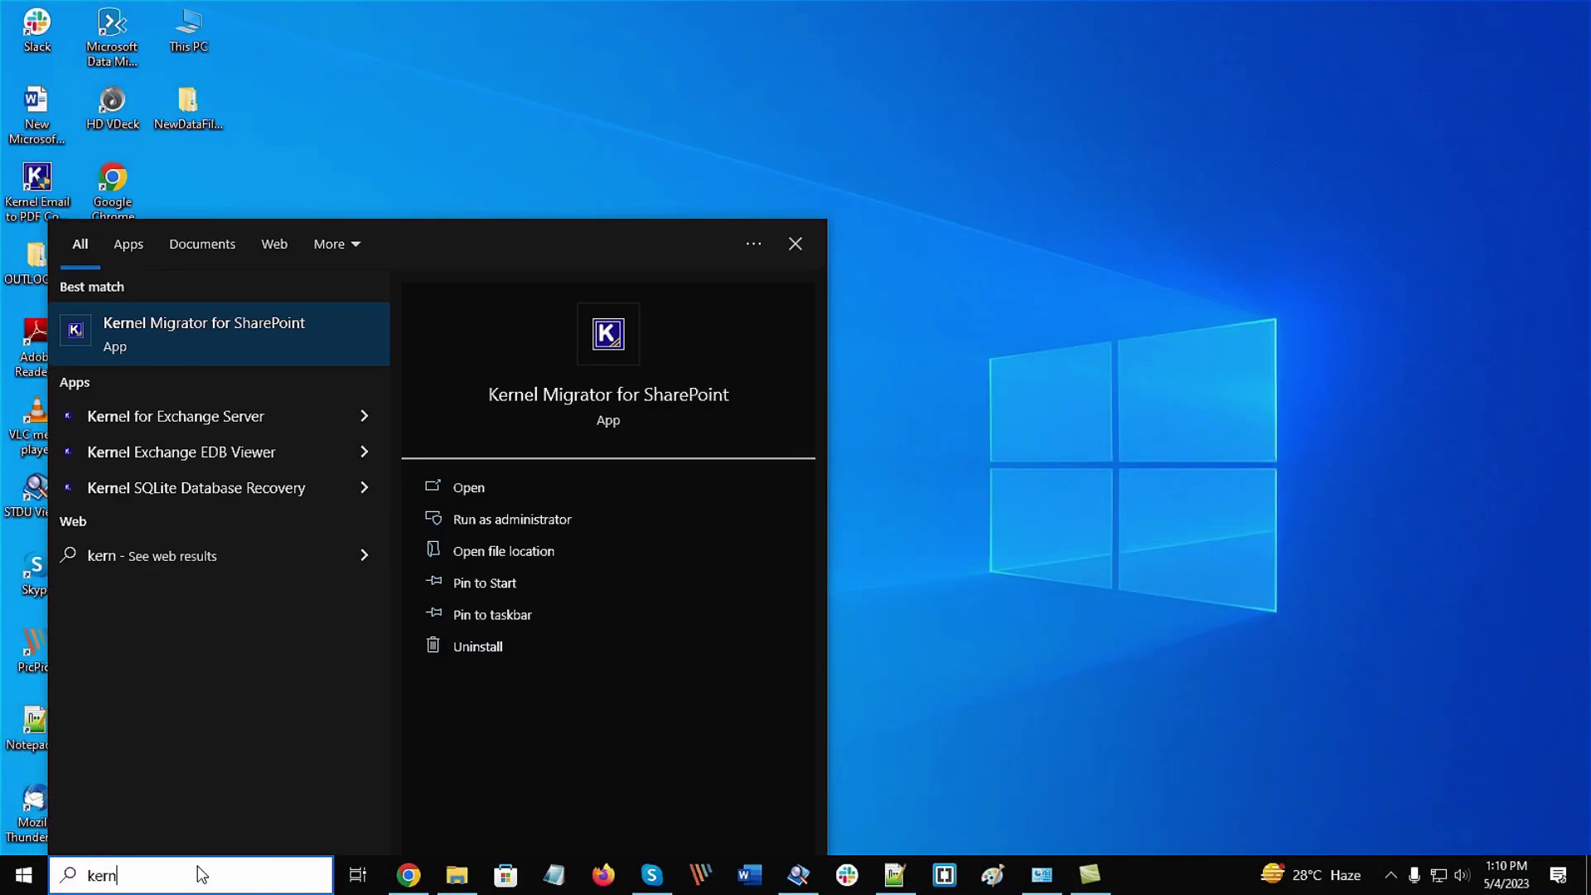
{"action": "type", "text": "el migrator for sharepoint"}
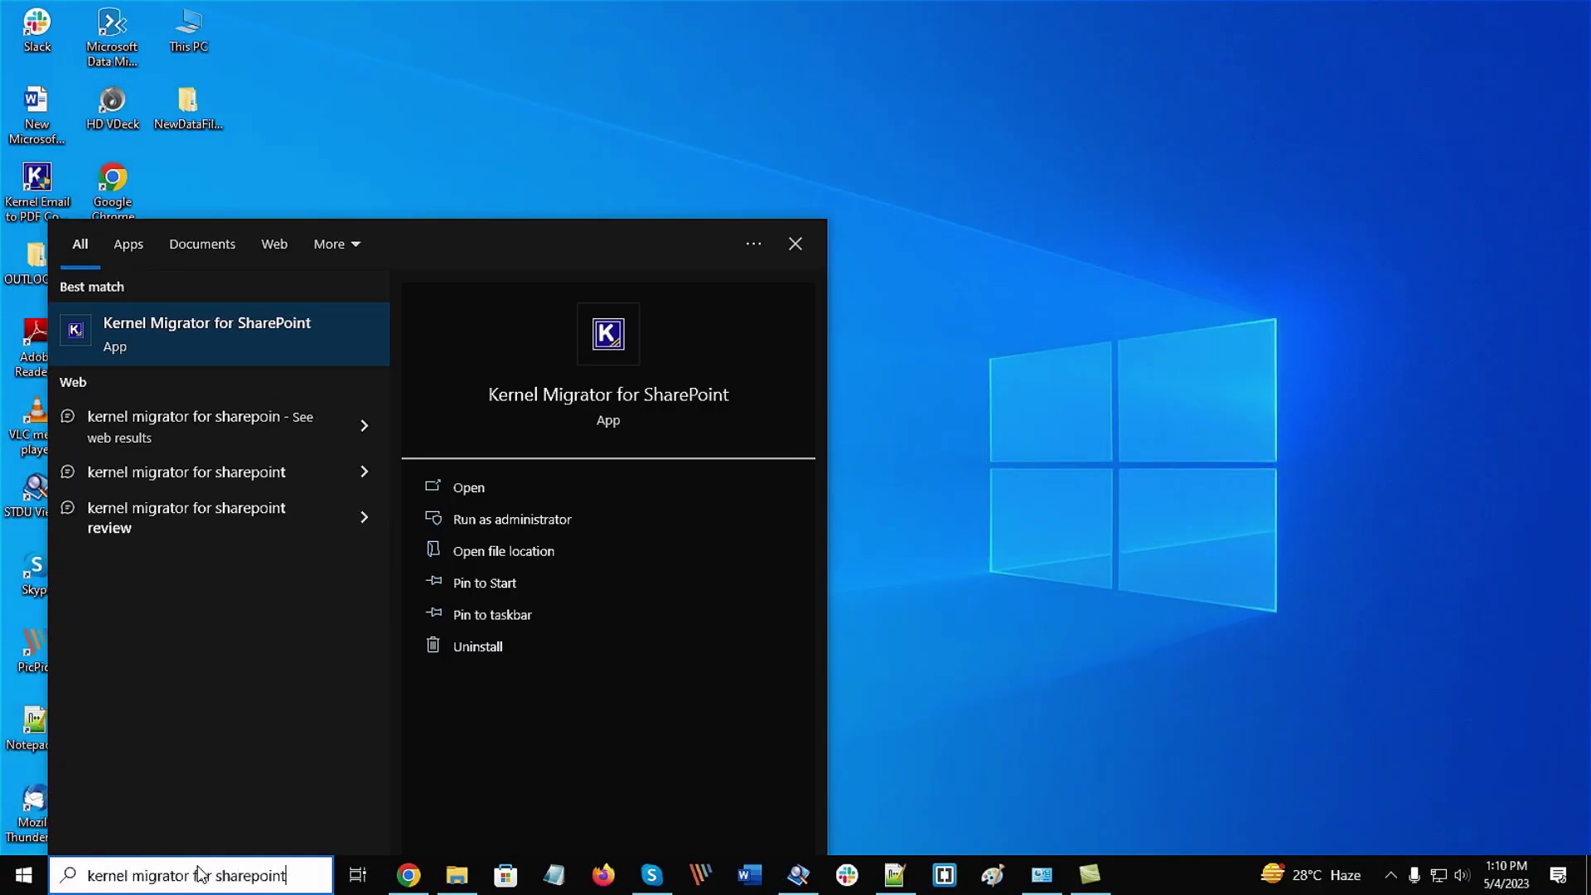
Launch Kernel Migrator for SharePoint, widen the panels, and collapse the File System and Public Folder branches
{"action": "left_click", "coordinate": [262, 321]}
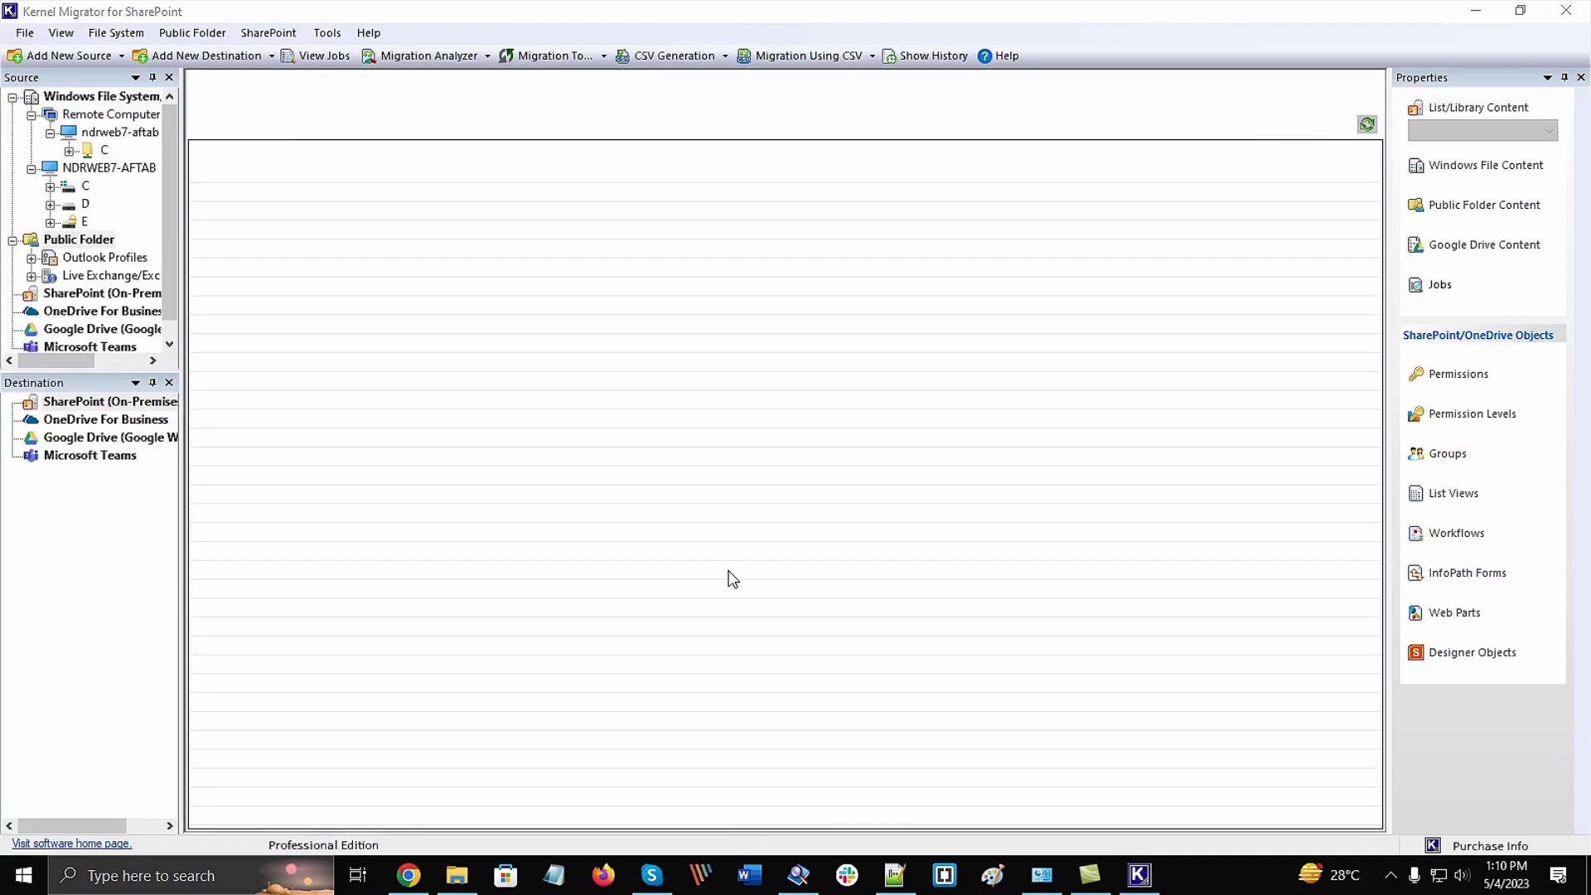
{"action": "left_click_drag", "start_coordinate": [182, 431], "coordinate": [313, 432]}
{"action": "left_click", "coordinate": [12, 97]}
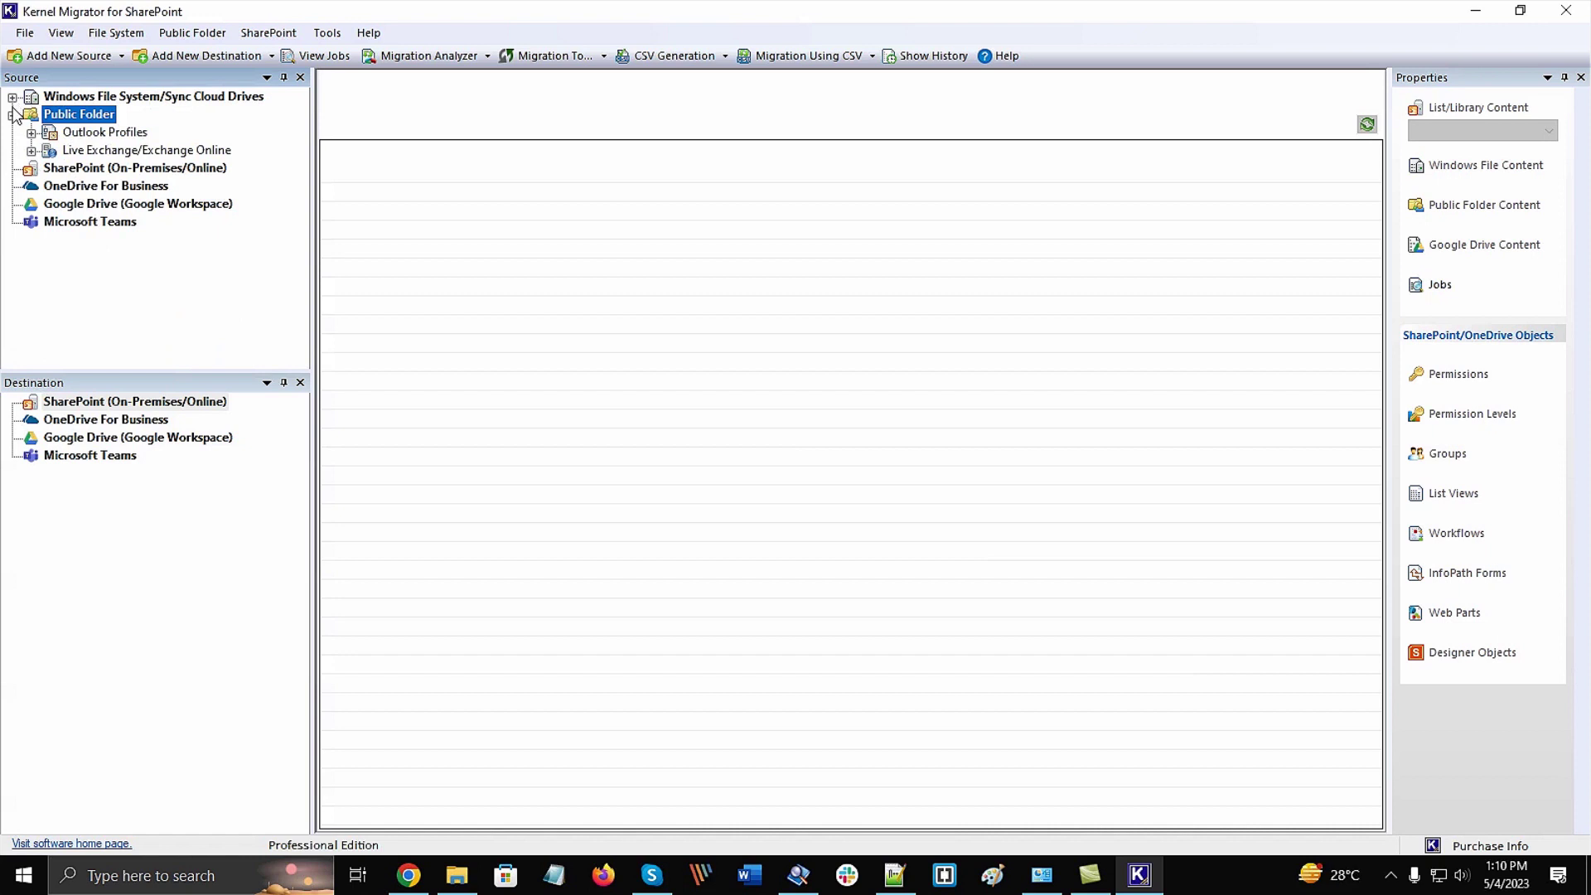
{"action": "left_click", "coordinate": [13, 115]}
Browse each source and destination platform, ending on the SharePoint (On-Premises/Online) source
{"action": "left_click", "coordinate": [194, 97]}
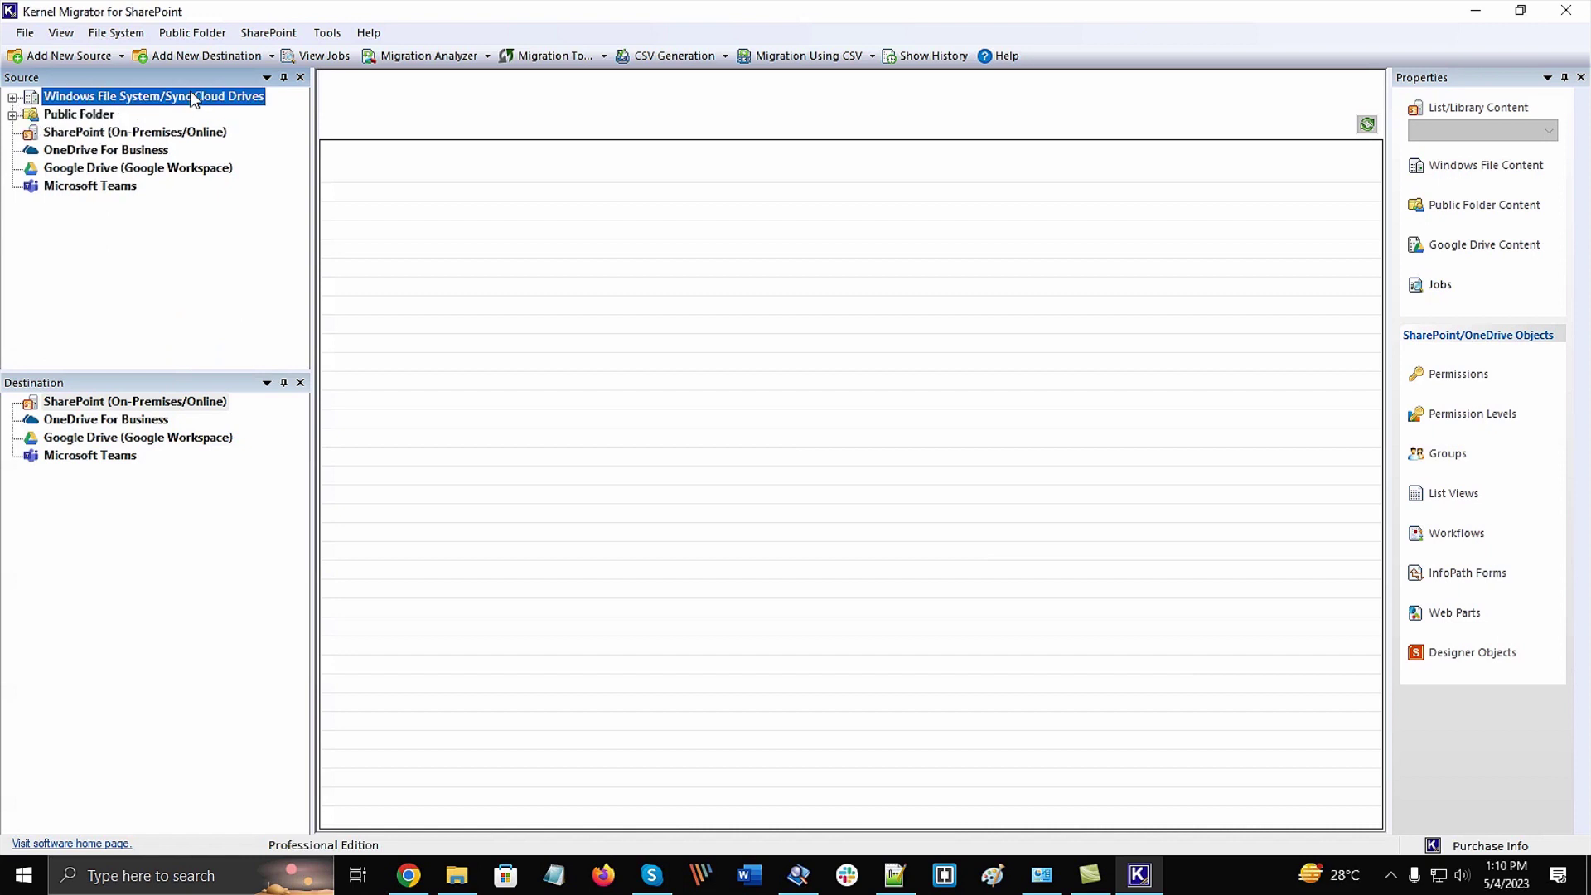
{"action": "left_click", "coordinate": [106, 117]}
{"action": "left_click", "coordinate": [108, 135]}
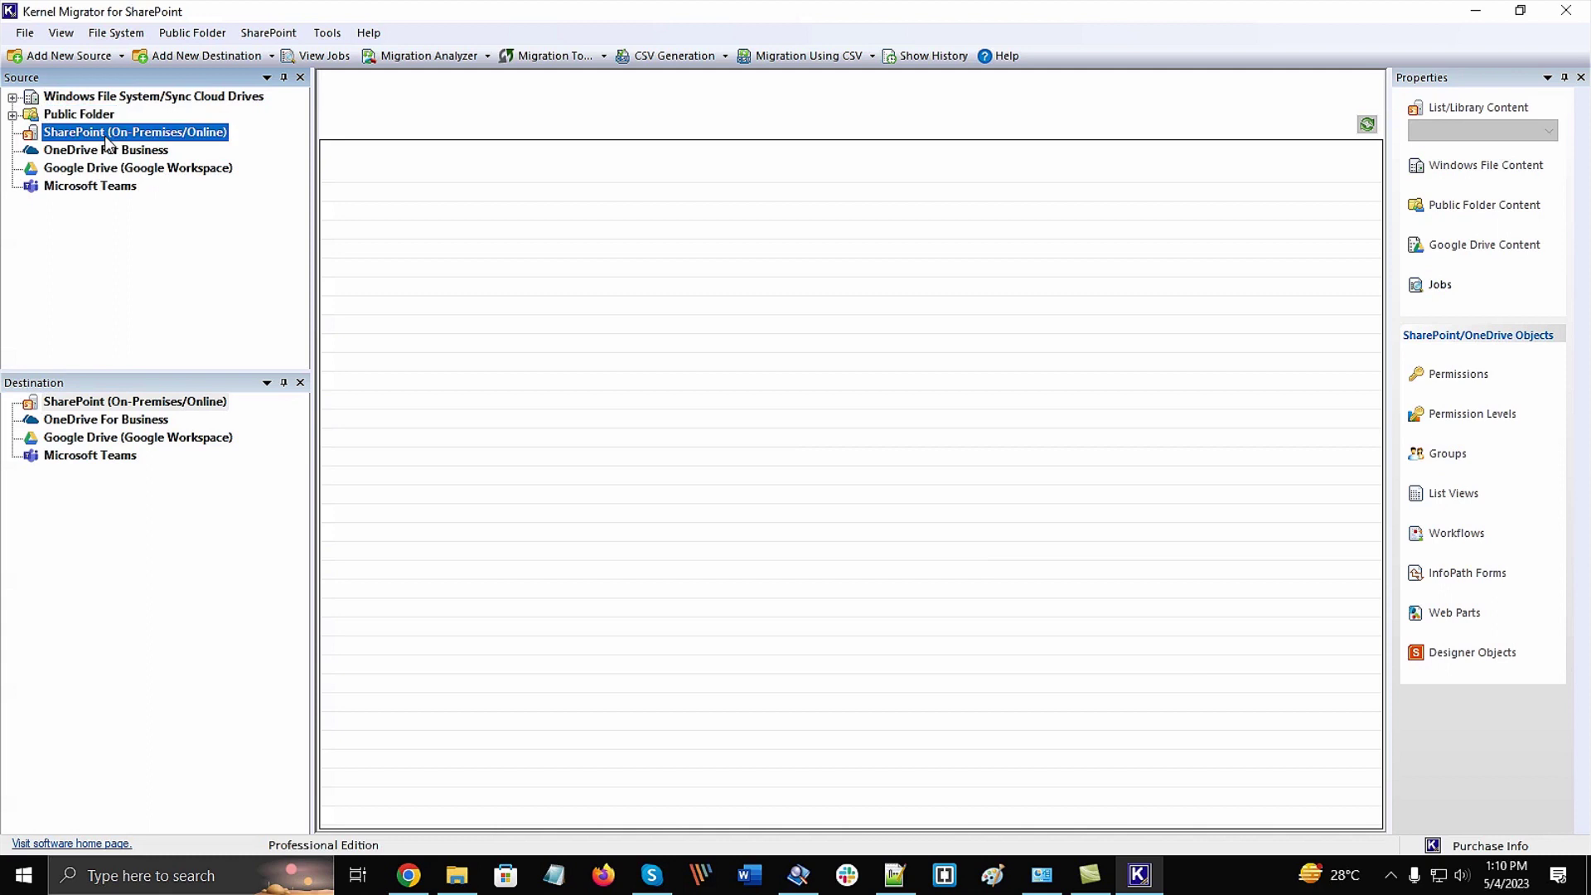
{"action": "left_click", "coordinate": [120, 154]}
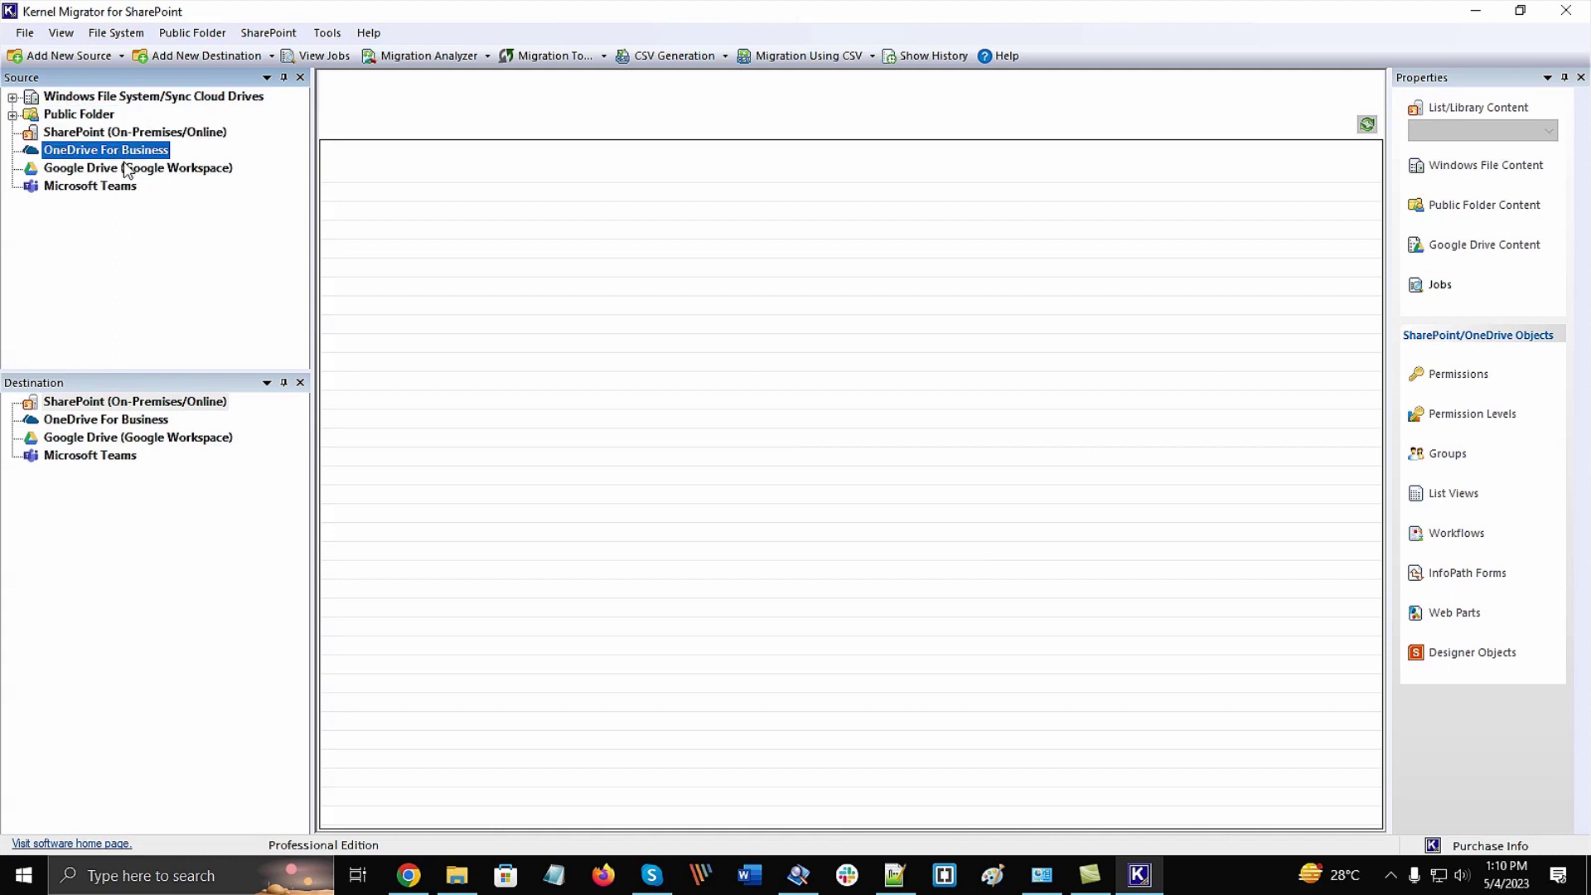
{"action": "left_click", "coordinate": [126, 170]}
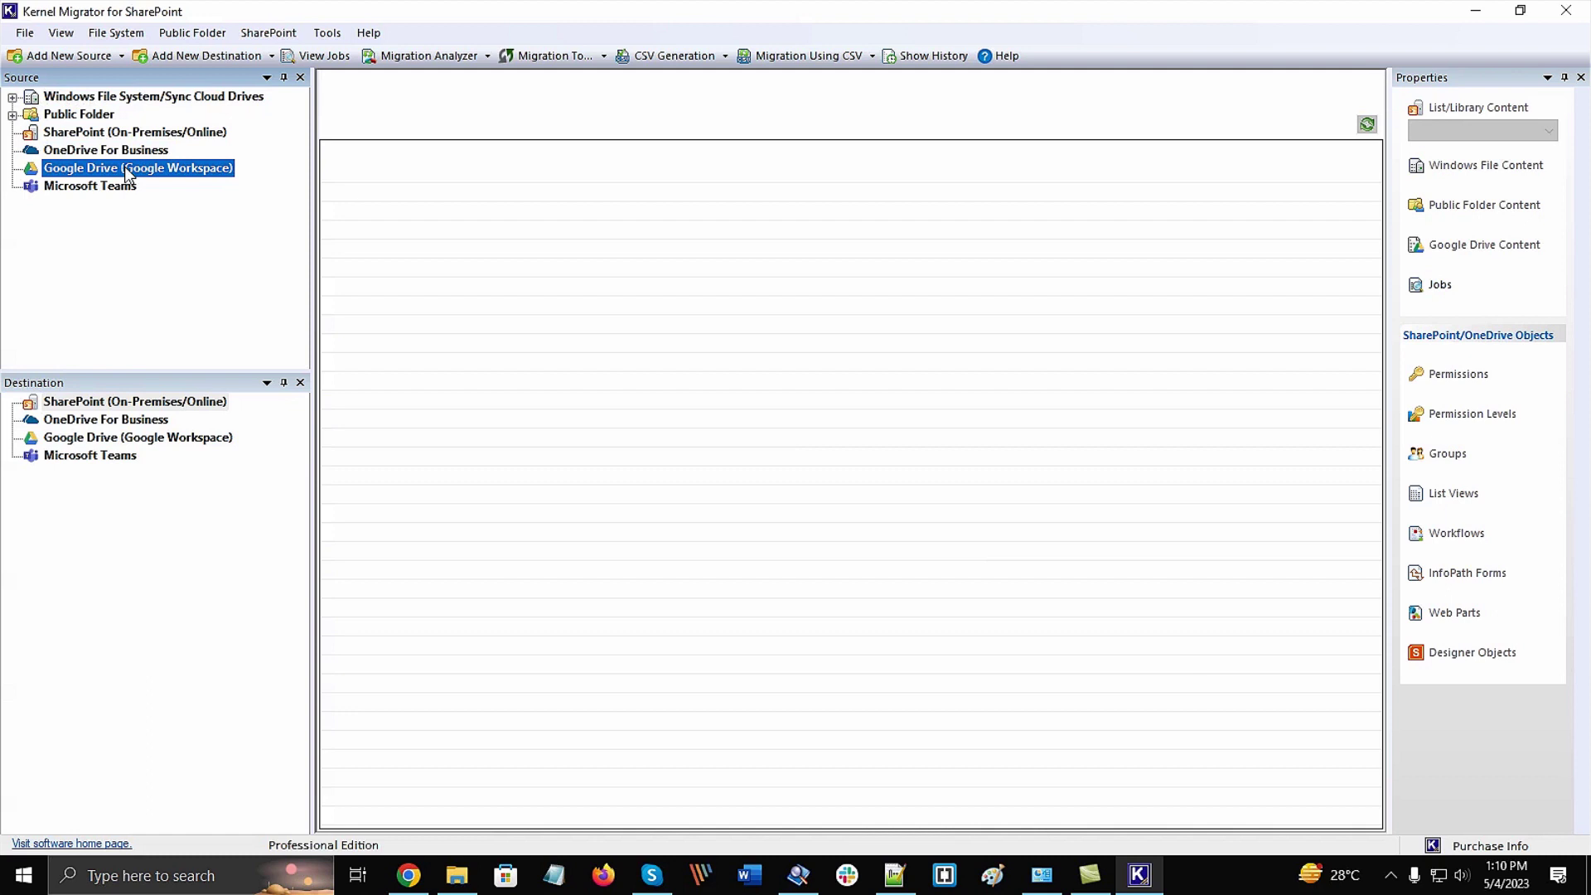
{"action": "left_click", "coordinate": [124, 191]}
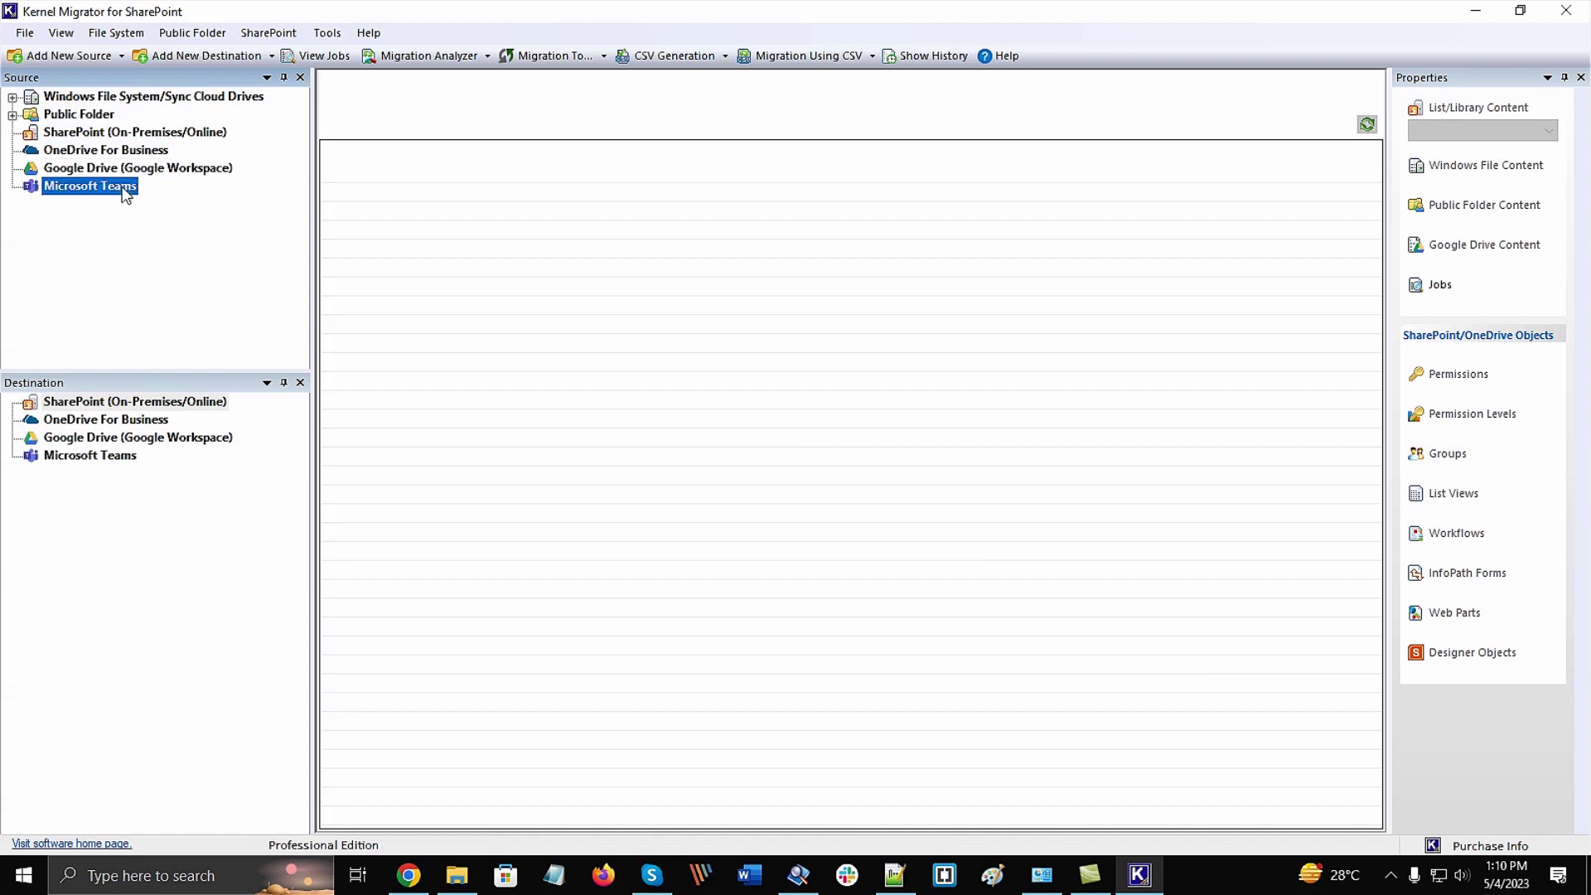
{"action": "left_click", "coordinate": [155, 405]}
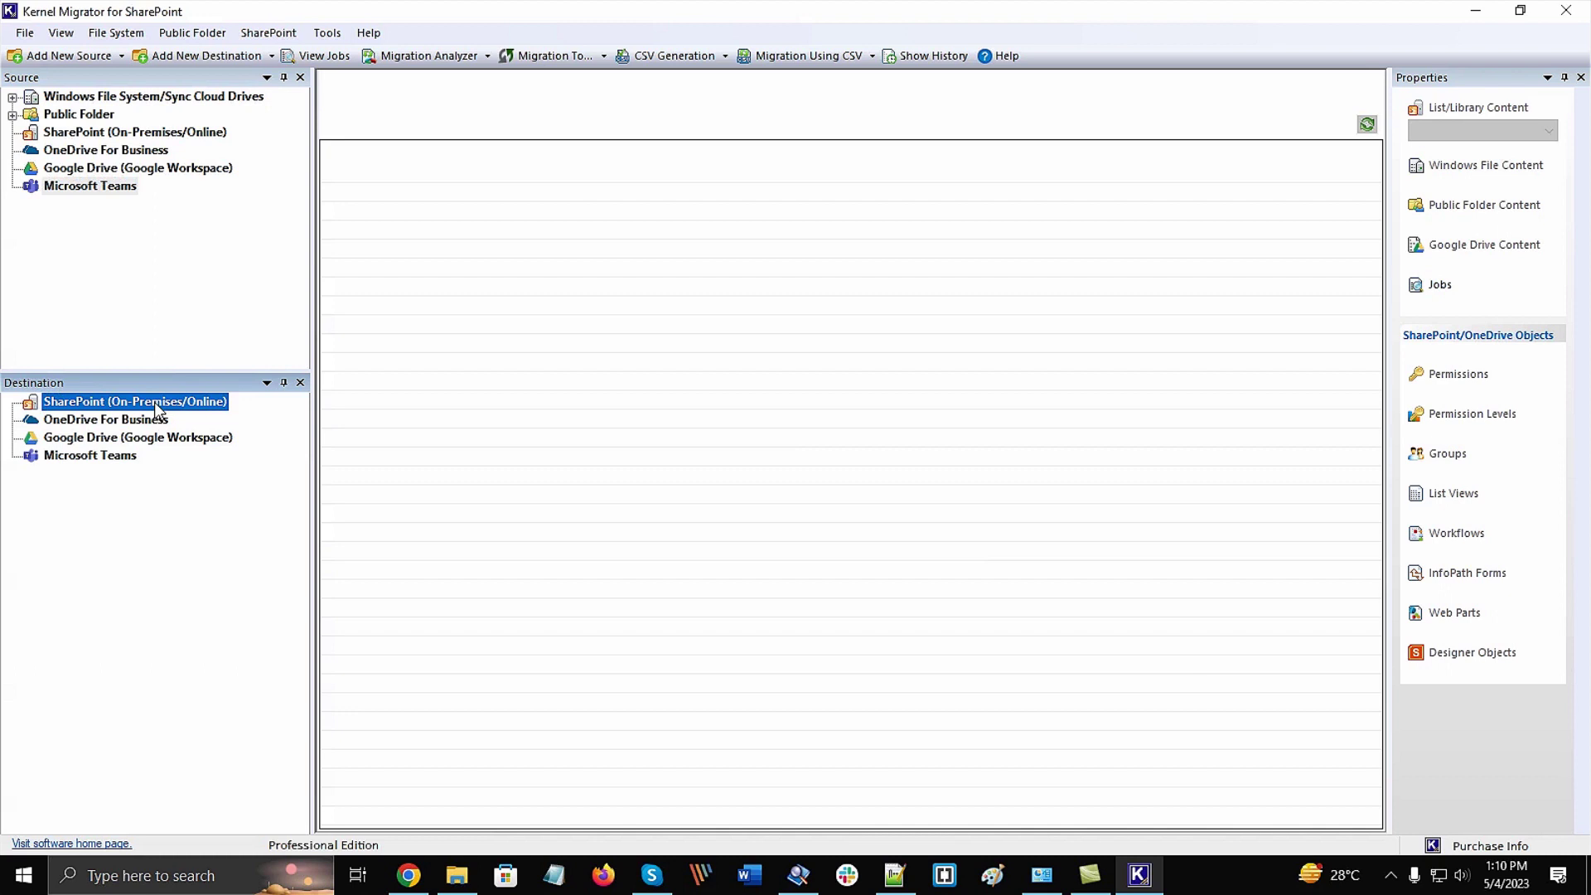
{"action": "left_click", "coordinate": [155, 420]}
{"action": "left_click", "coordinate": [179, 440]}
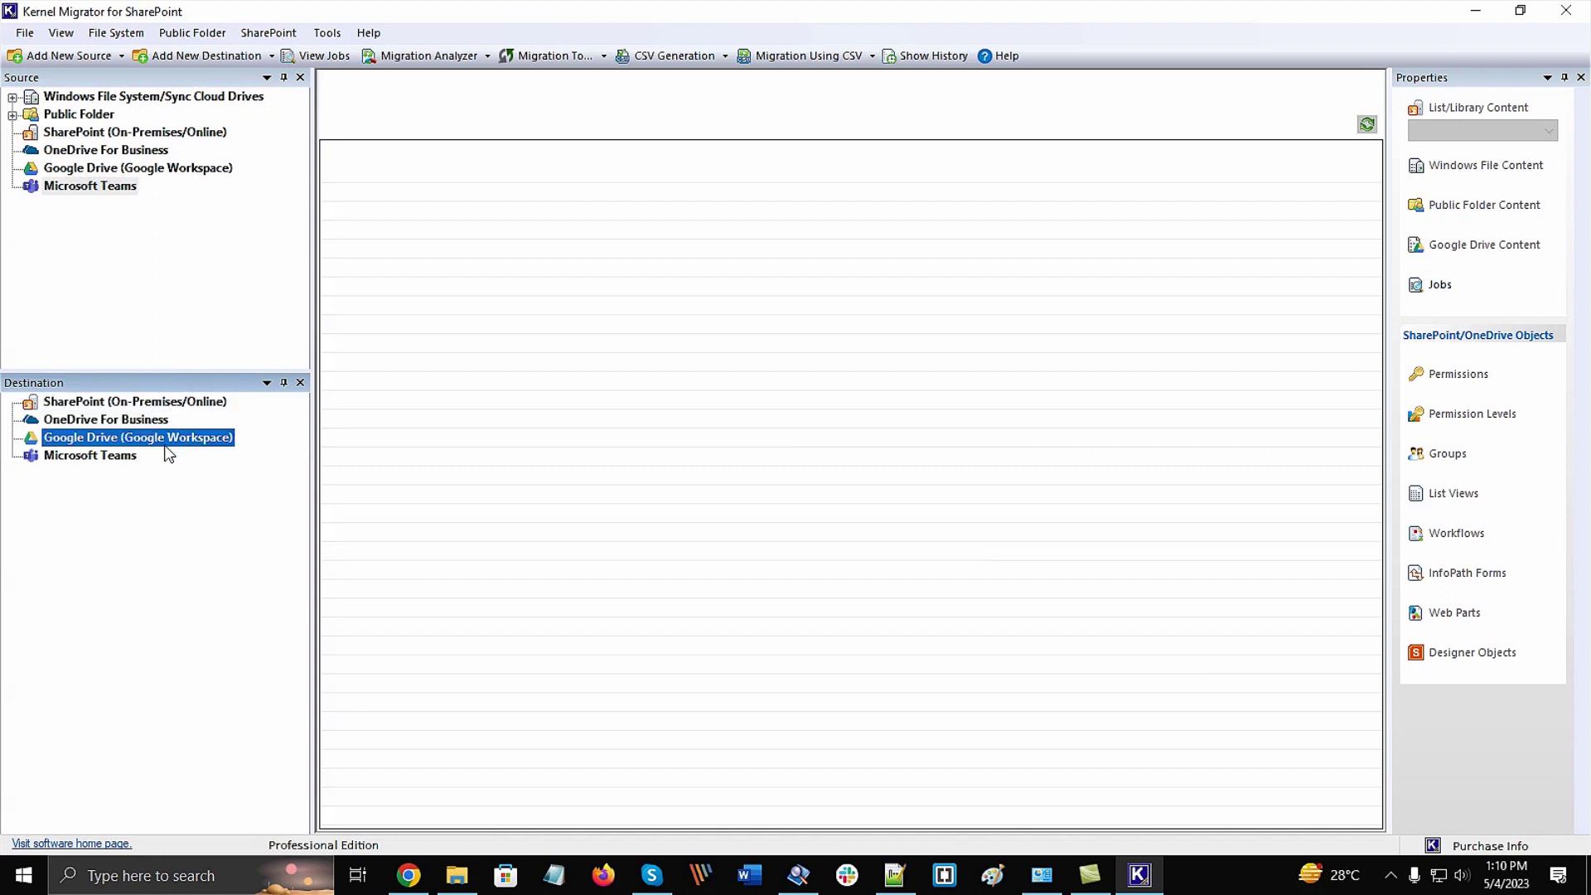
{"action": "left_click", "coordinate": [133, 456]}
{"action": "left_click", "coordinate": [213, 299]}
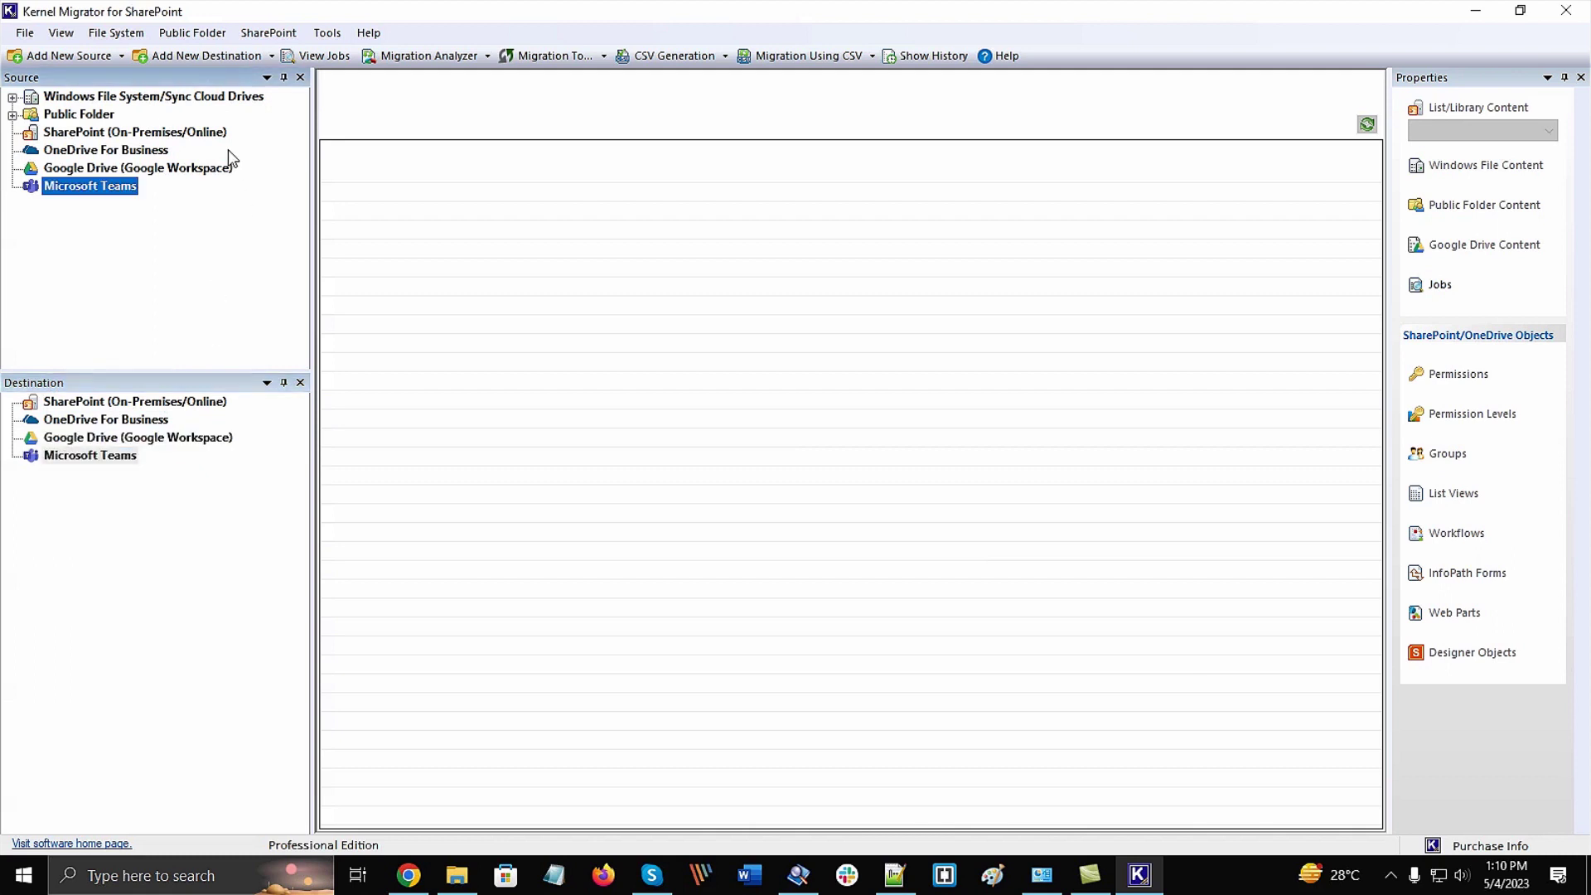
{"action": "left_click", "coordinate": [225, 139]}
{"action": "right_click", "coordinate": [230, 146]}
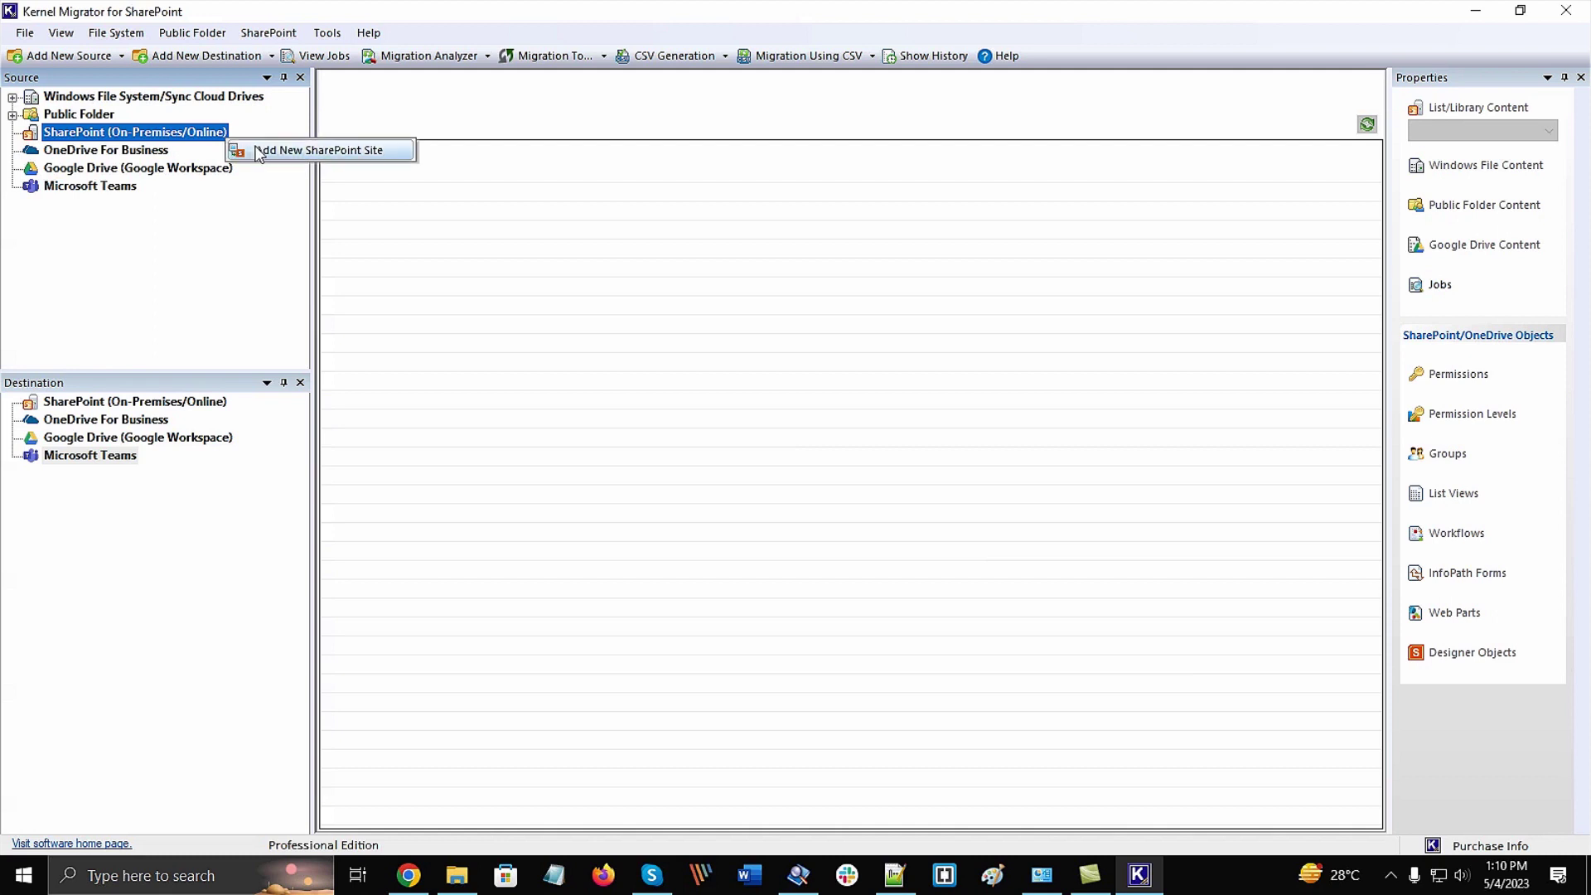
{"action": "left_click", "coordinate": [252, 149]}
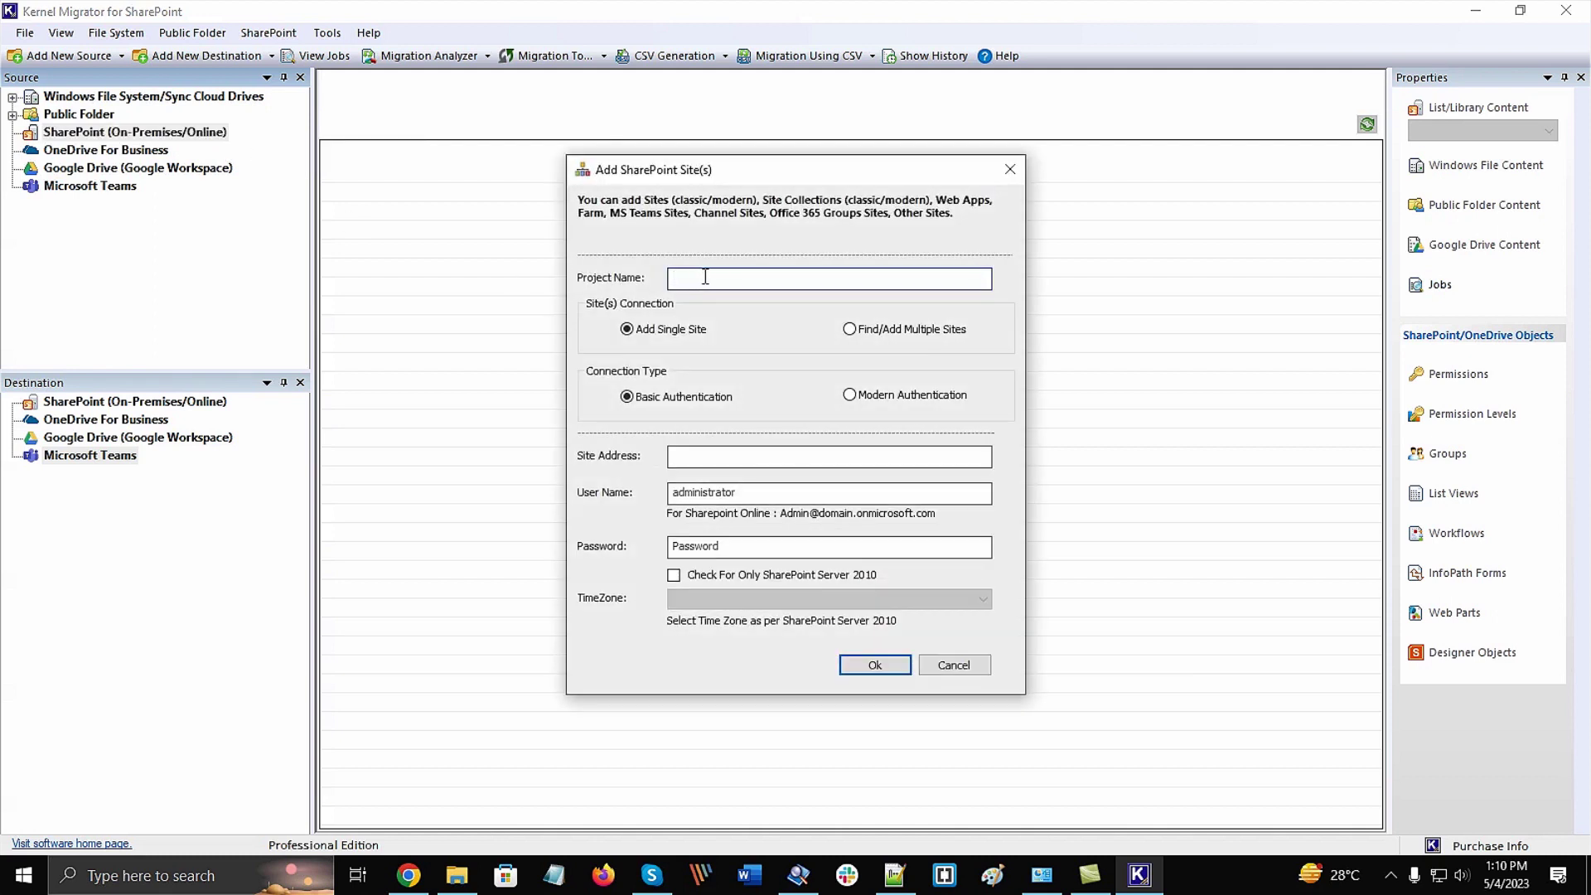
{"action": "type", "text": "Demo-SharePoint-site-migration"}
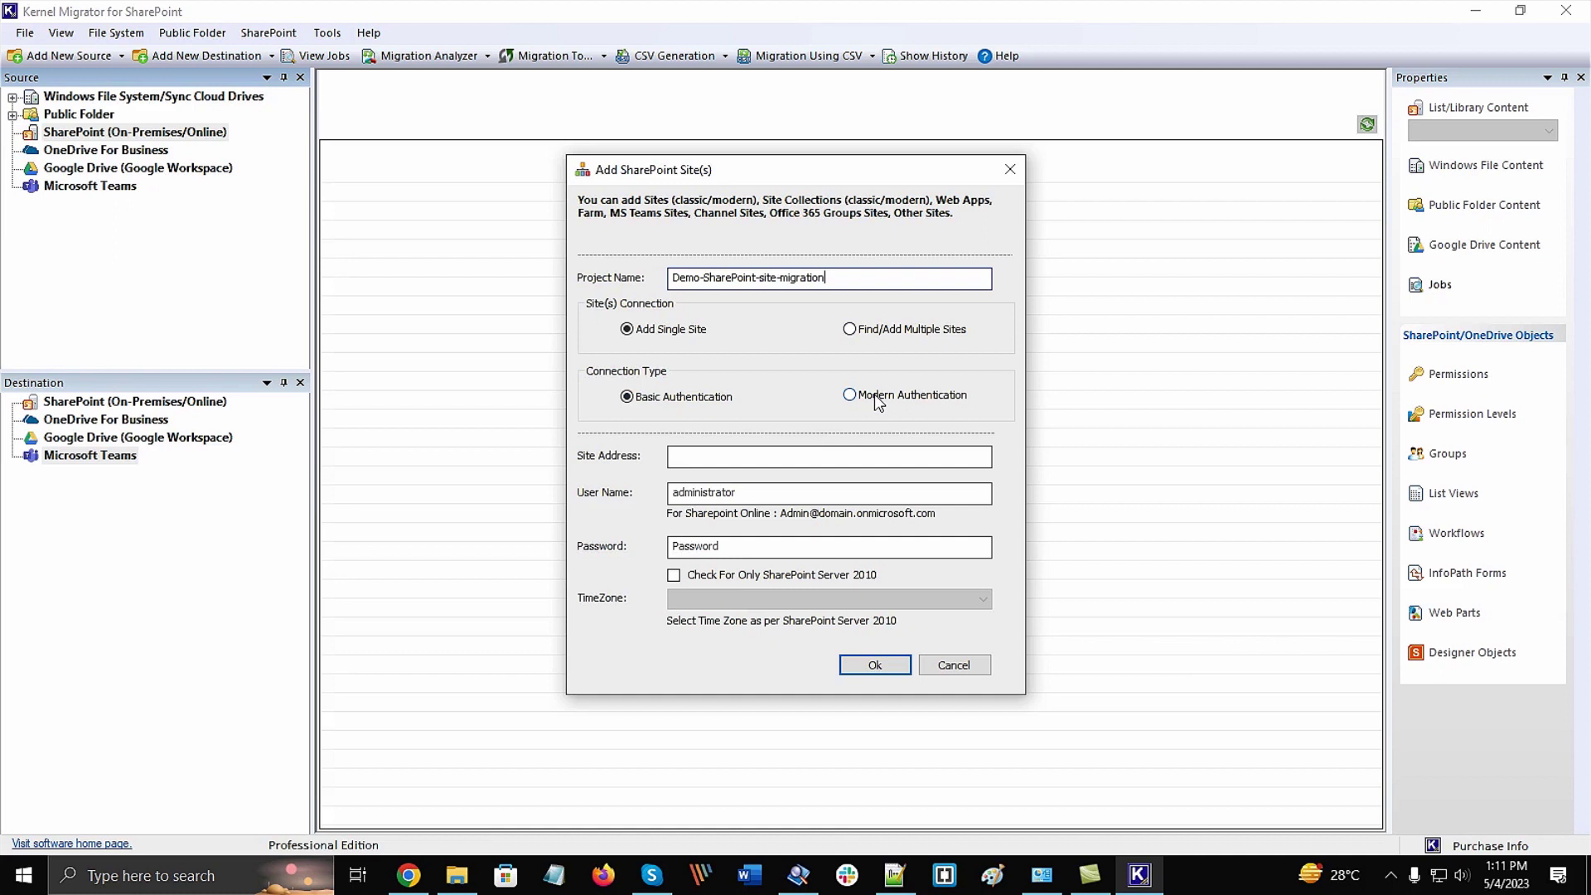
{"action": "left_click", "coordinate": [714, 456]}
{"action": "type", "text": "https://"}
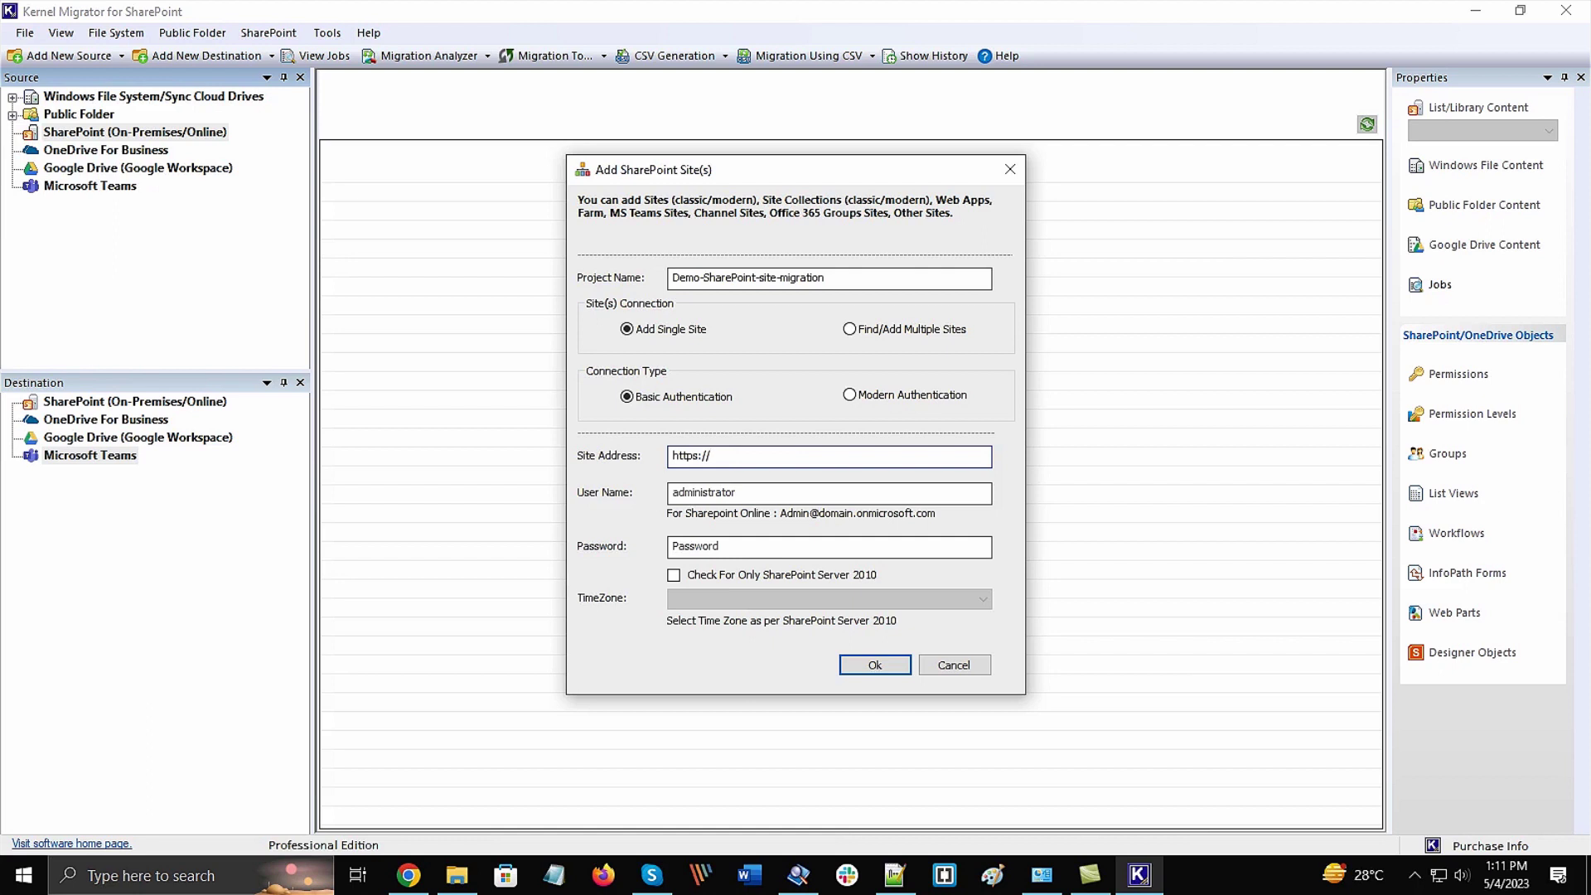
{"action": "type", "text": "kernel010-admin.sharepoint.com"}
{"action": "key", "text": "Tab"}
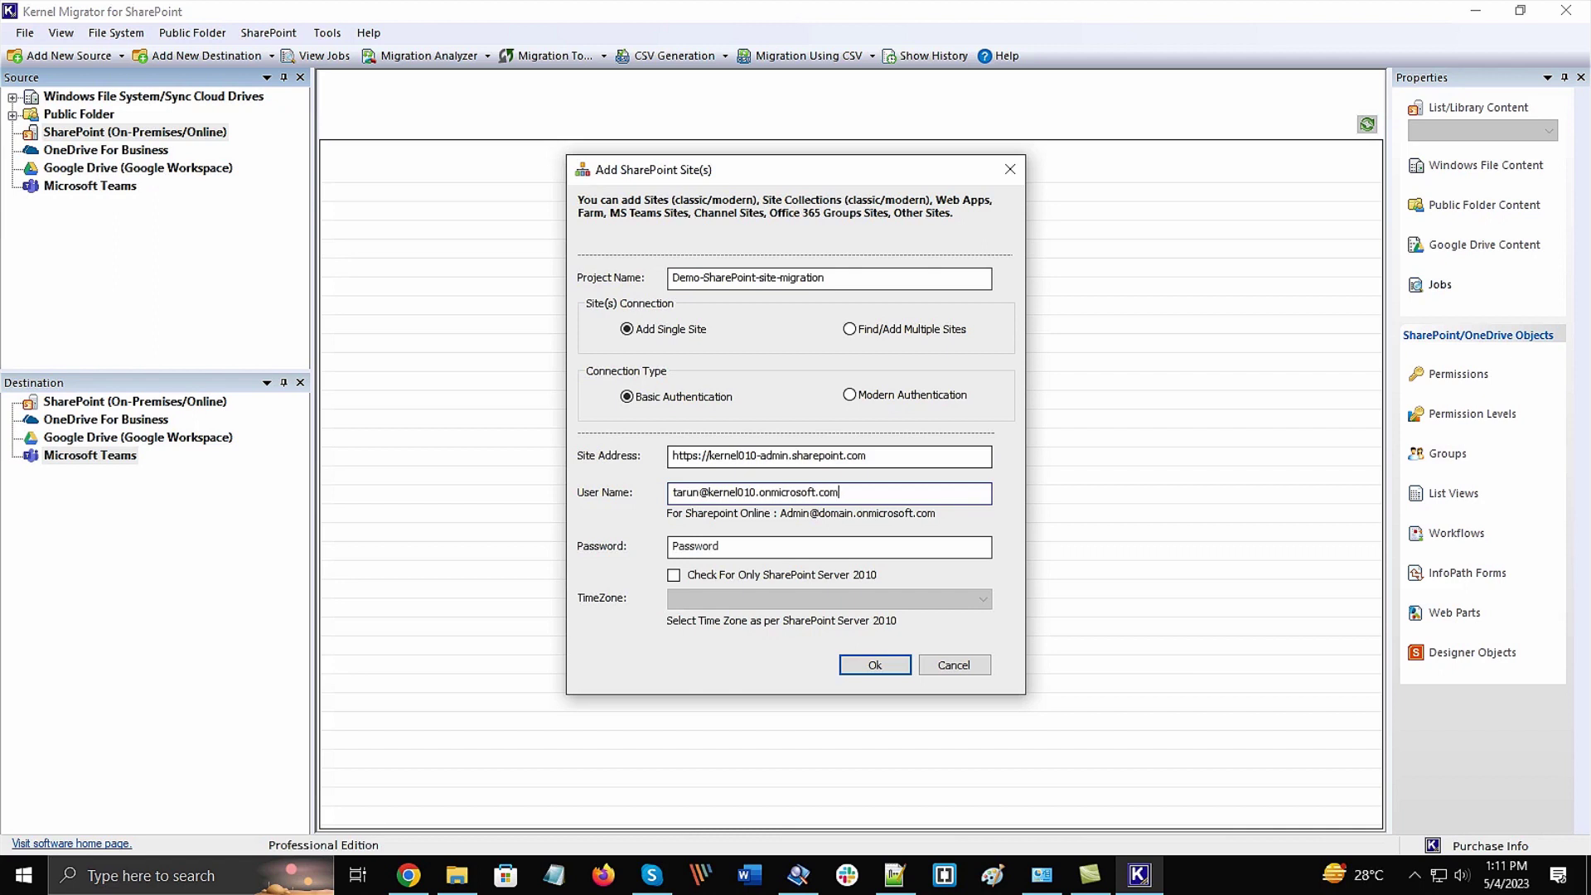
{"action": "key", "text": "Tab"}
{"action": "key", "text": "ctrl+v"}
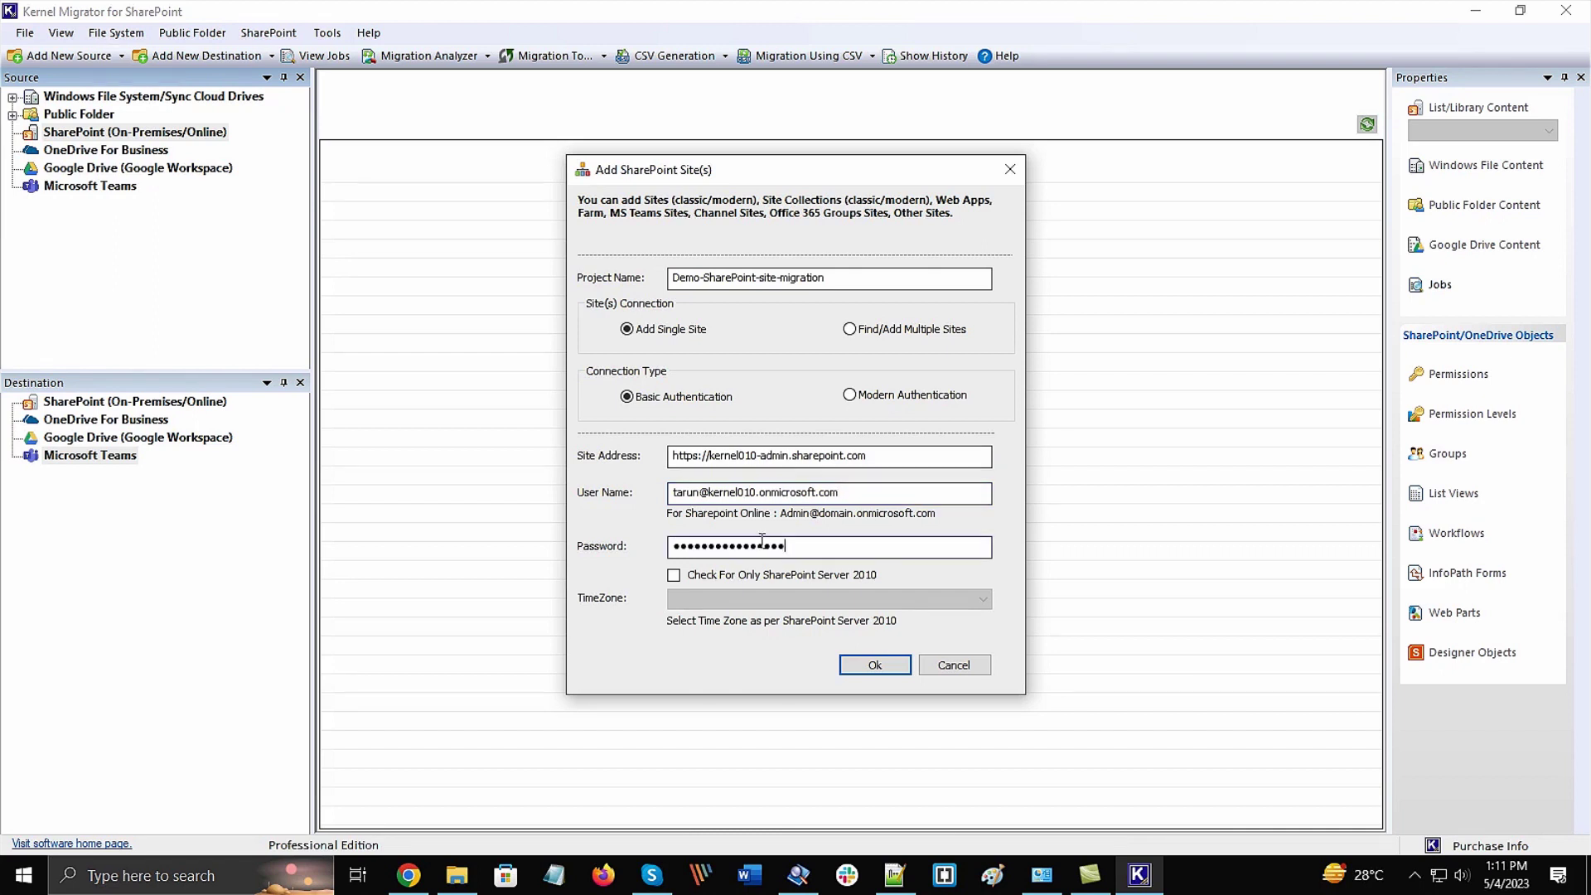
{"action": "left_click", "coordinate": [874, 664]}
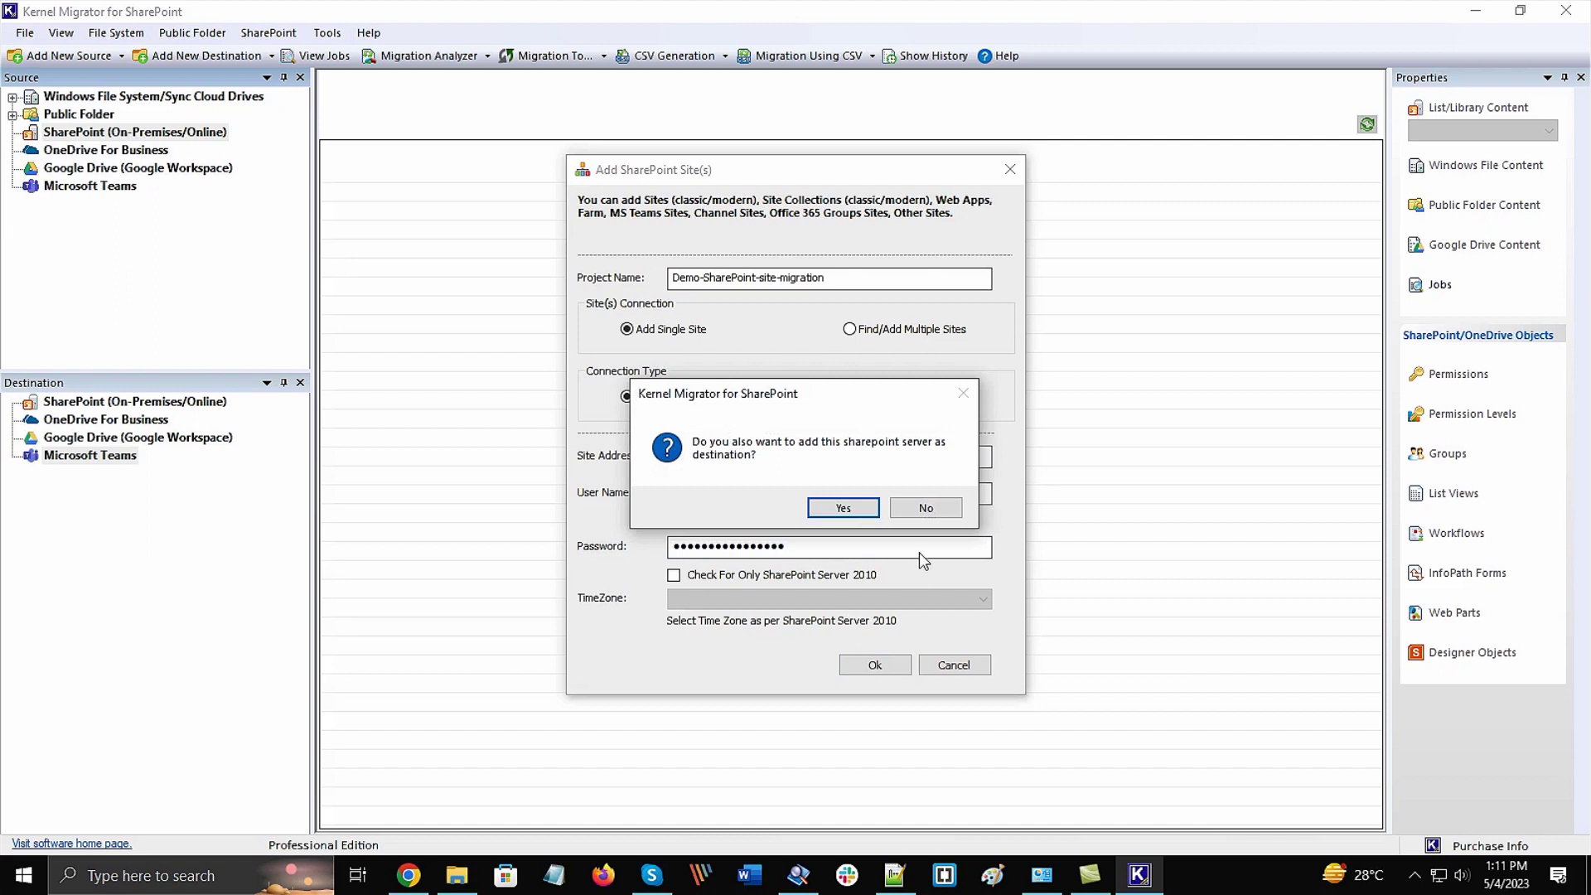
{"action": "left_click", "coordinate": [924, 507]}
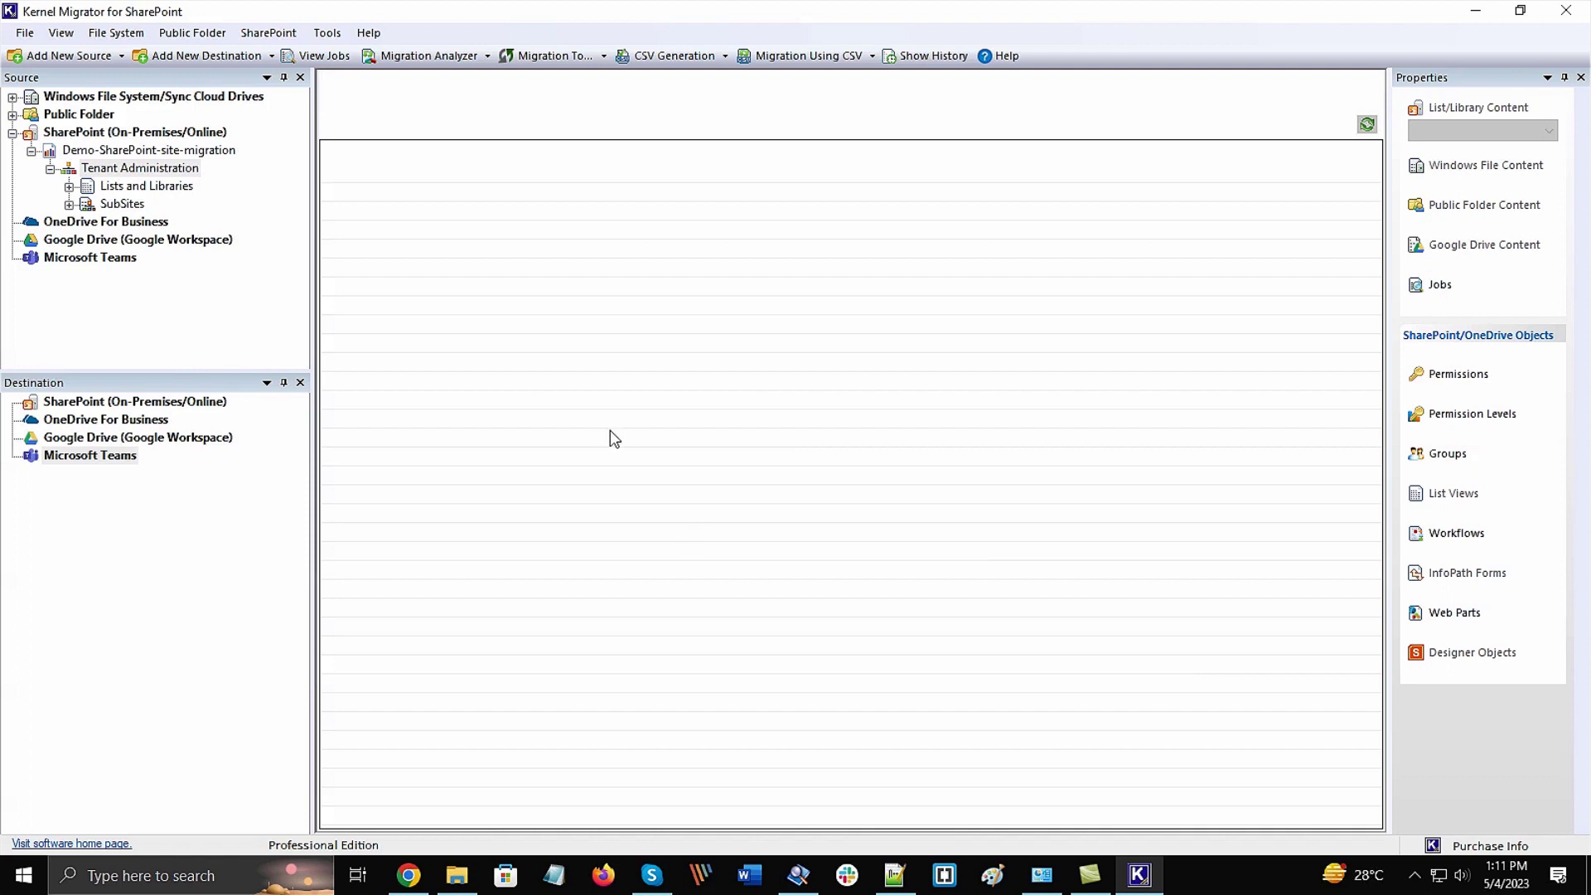
Select Tenant Administration and briefly expand its Lists and Libraries
{"action": "left_click", "coordinate": [105, 348]}
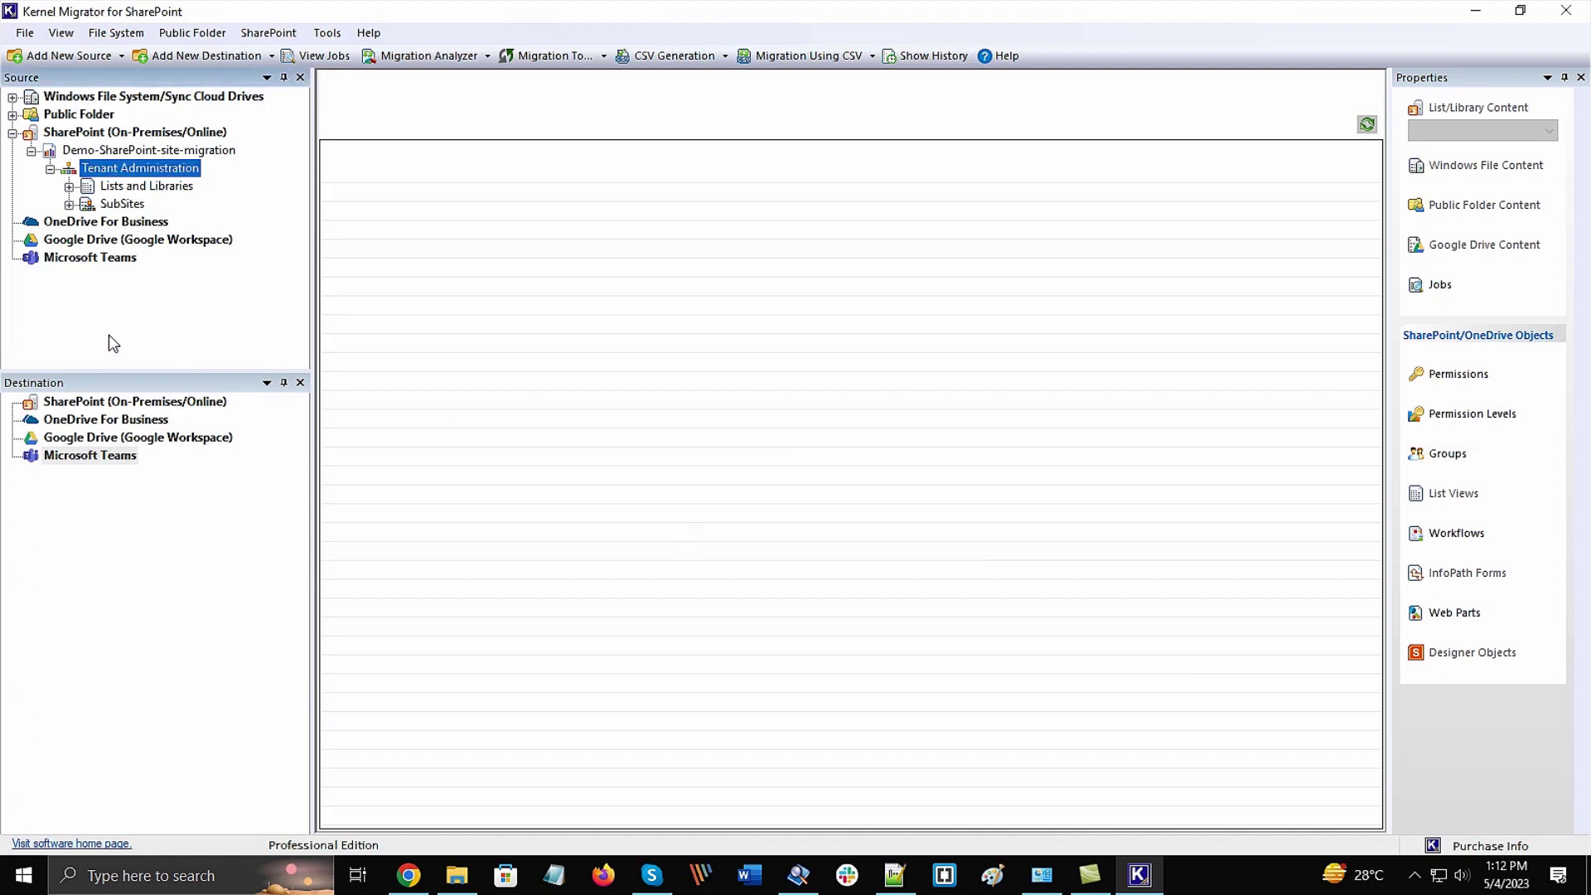
{"action": "left_click", "coordinate": [69, 186]}
{"action": "scroll", "coordinate": [207, 312], "scroll_direction": "down", "scroll_amount": 2}
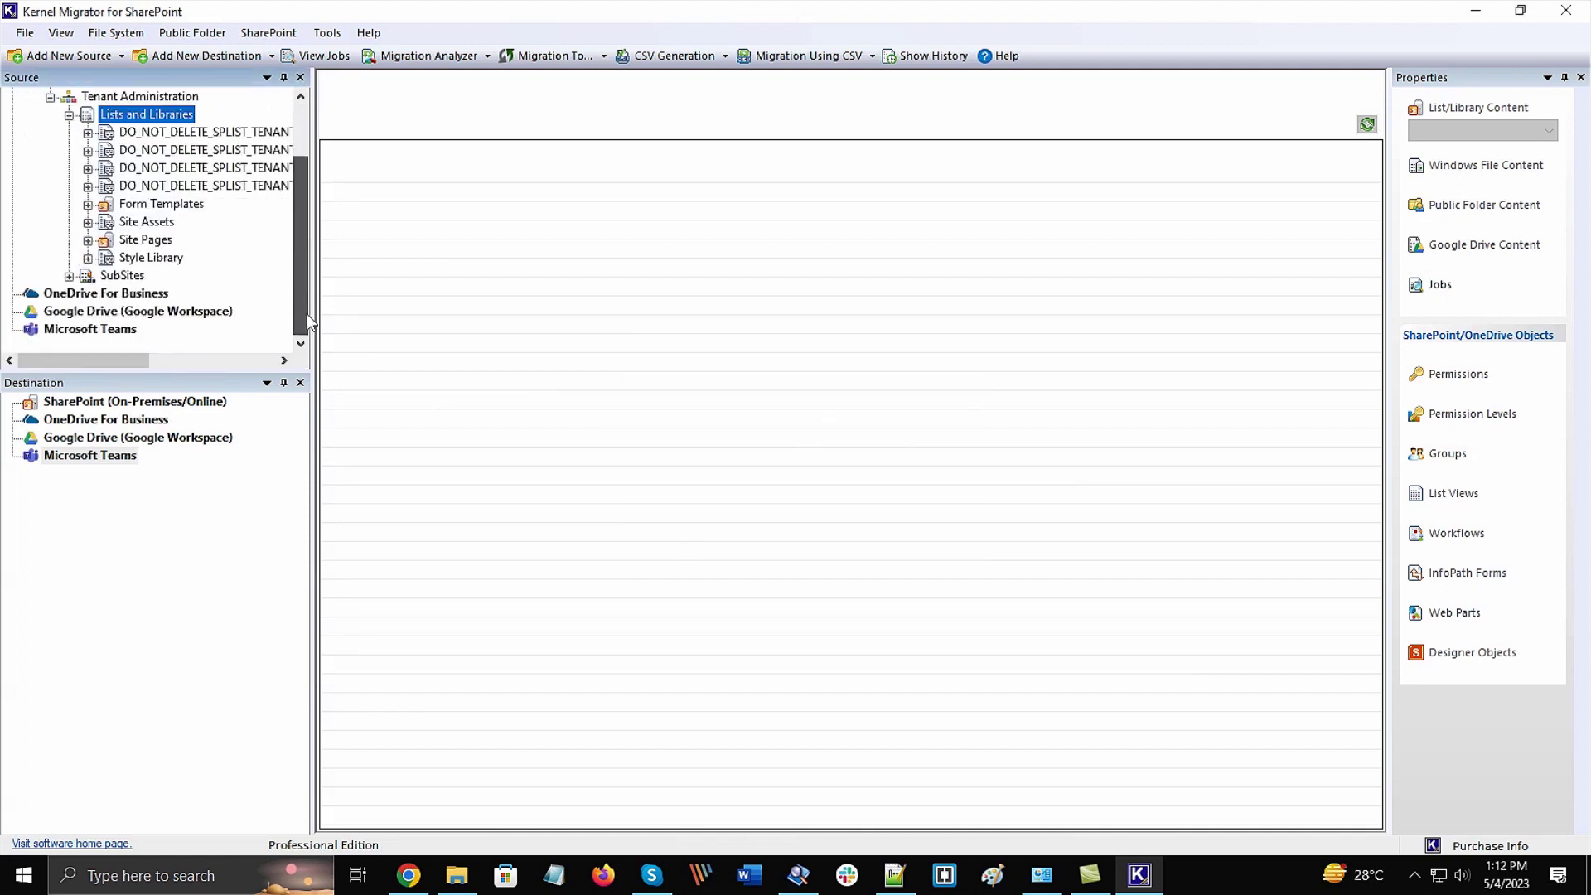
{"action": "scroll", "coordinate": [300, 249], "scroll_direction": "up", "scroll_amount": 2}
{"action": "left_click", "coordinate": [69, 185]}
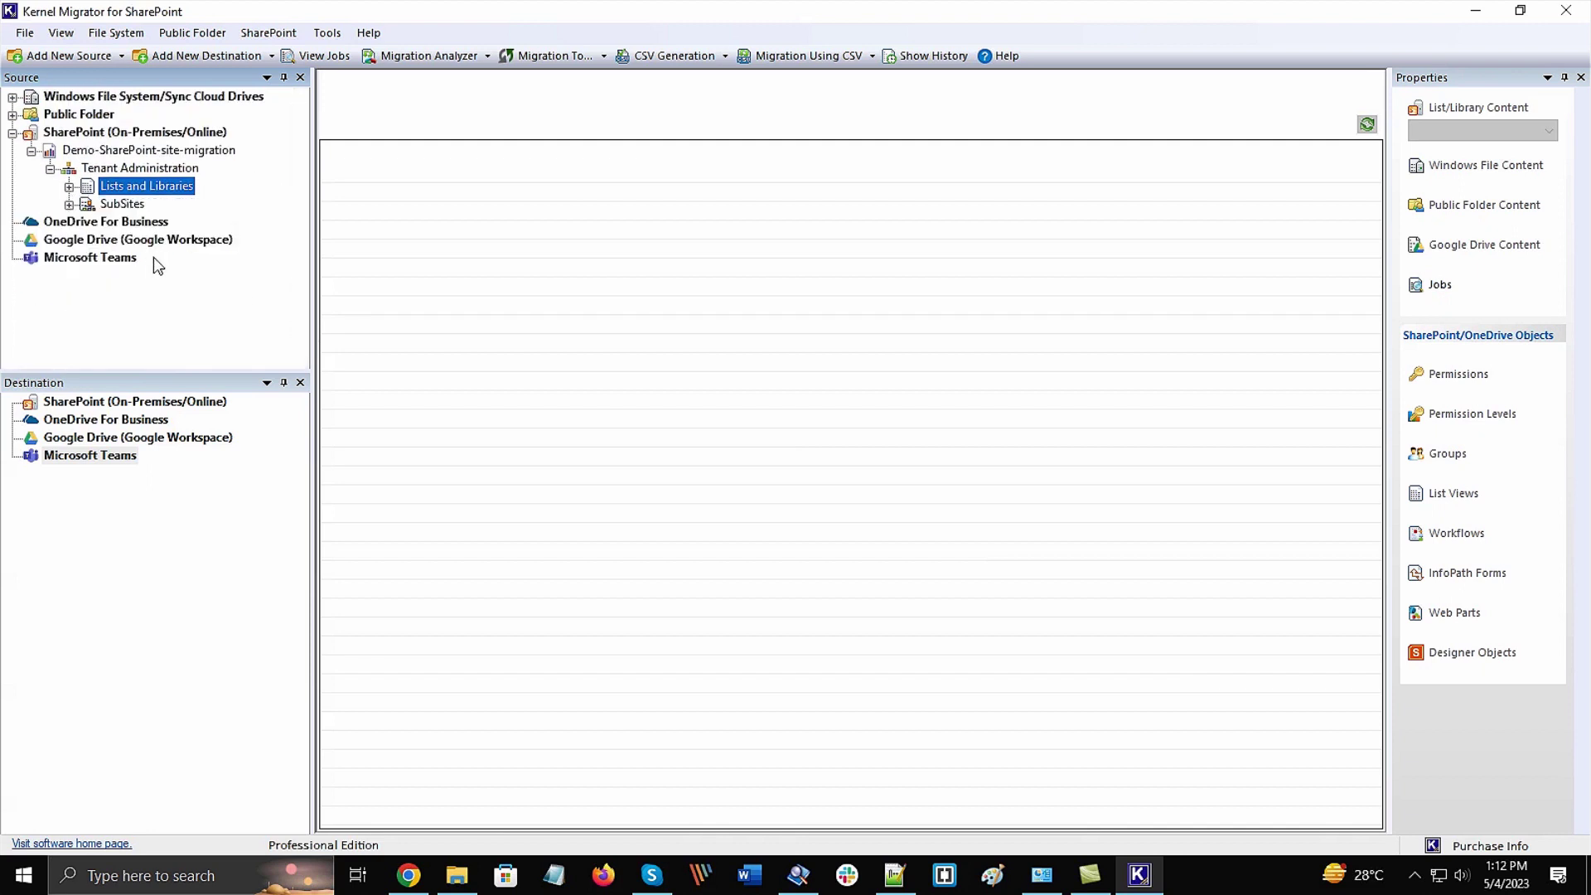
Add destination-only site 'Destination-SharePoint-Site-Migration' with its admin account, then expand QA's Lists and Libraries
{"action": "left_click", "coordinate": [207, 404]}
{"action": "right_click", "coordinate": [224, 405]}
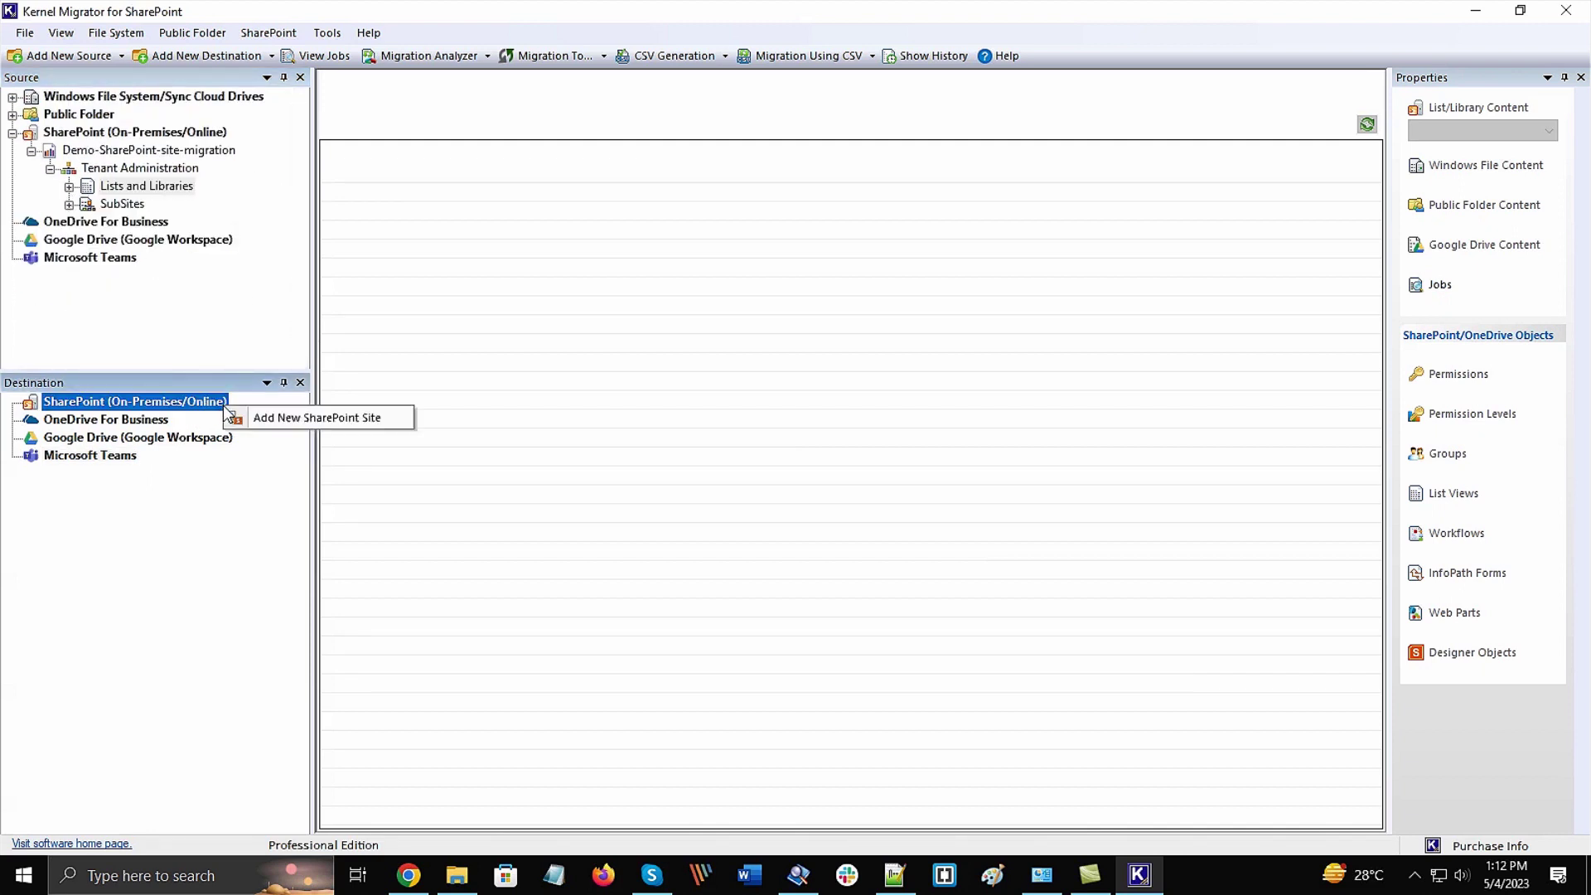
{"action": "left_click", "coordinate": [281, 419]}
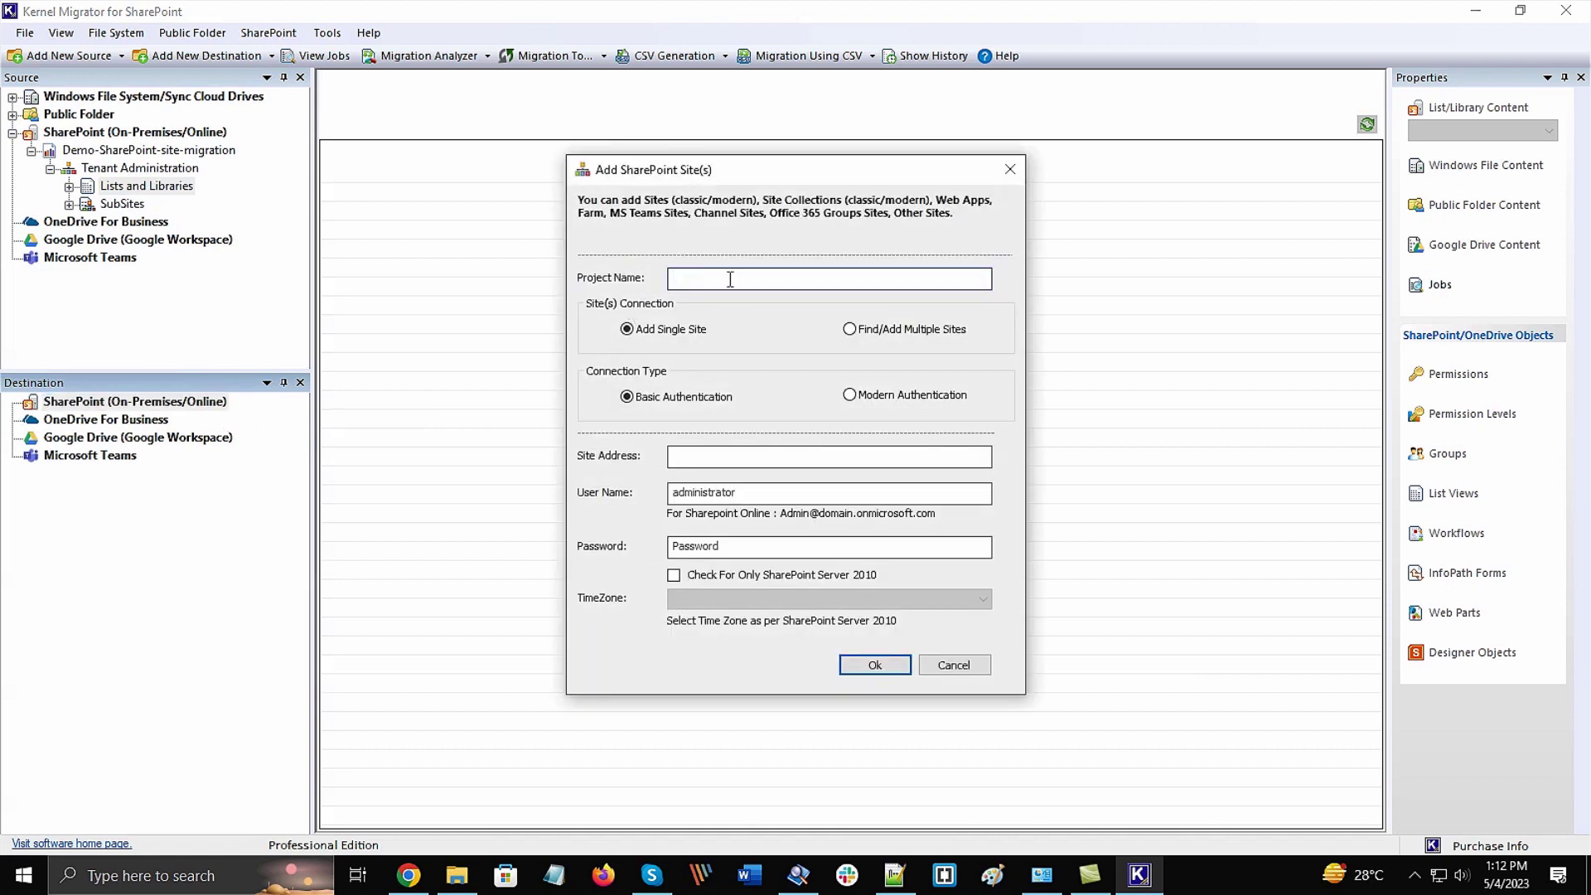
{"action": "type", "text": "Destination-SharePoint-Site-Migration"}
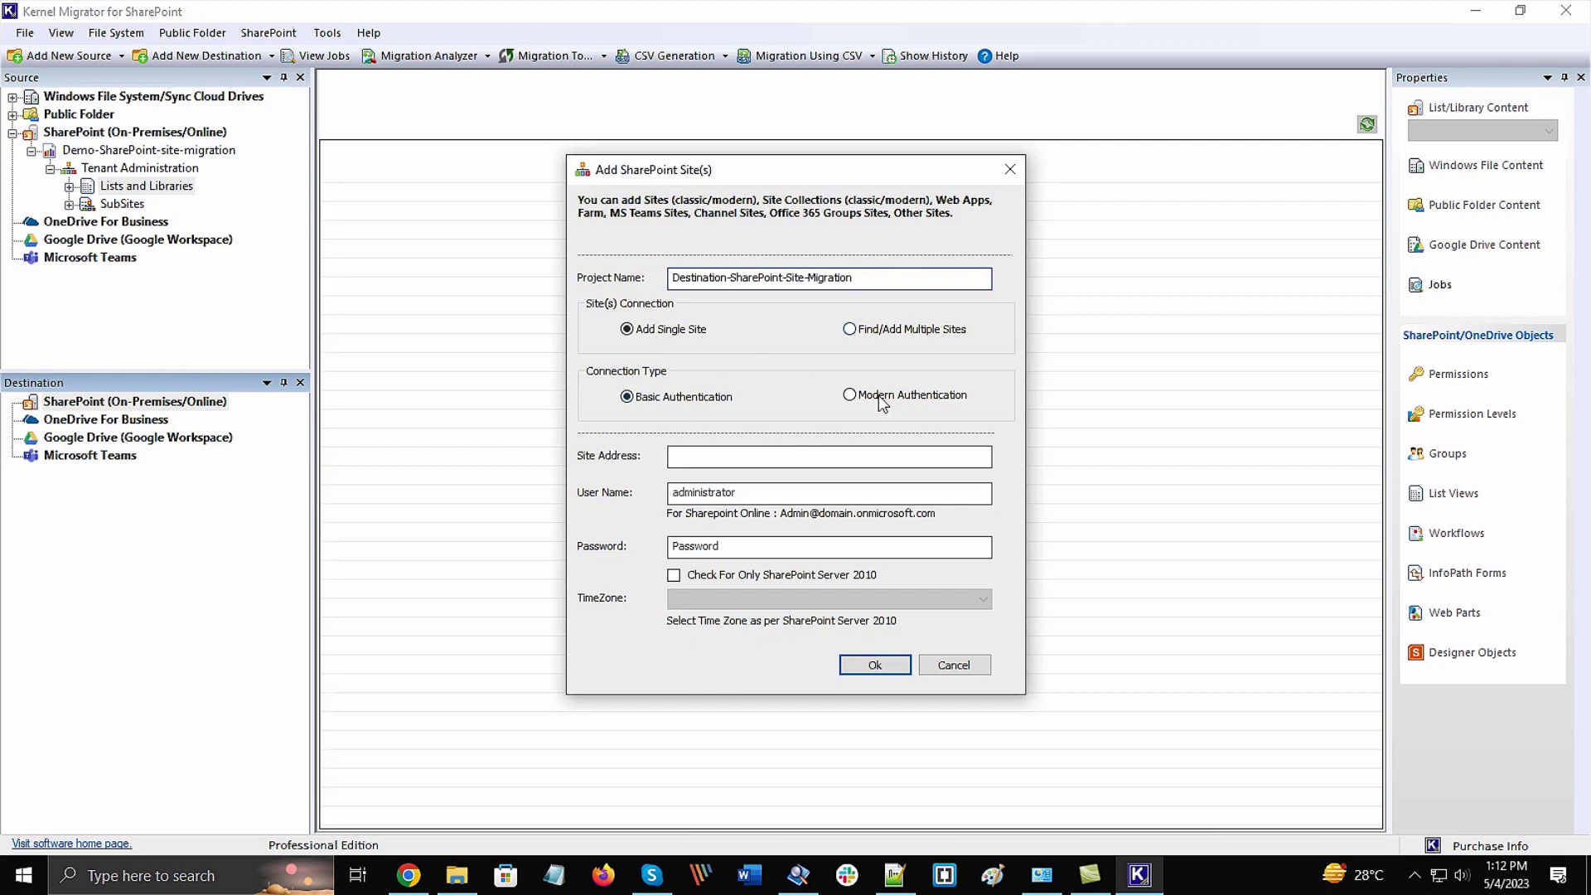
{"action": "left_click", "coordinate": [787, 452]}
{"action": "type", "text": "https://lepide09-admin.sharepoint.com"}
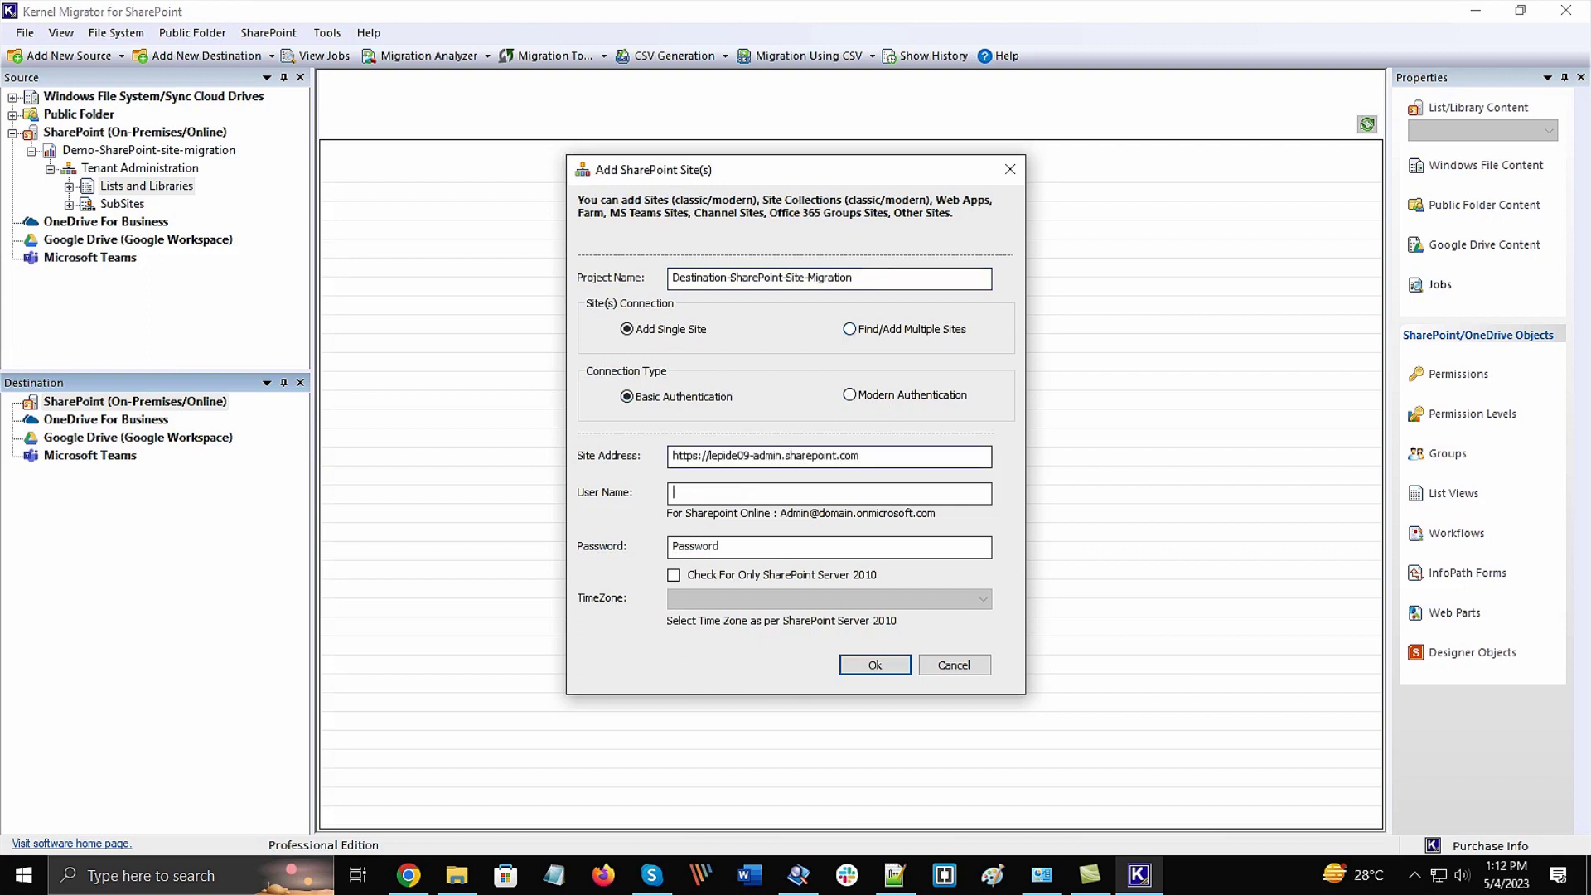
{"action": "key", "text": "Tab"}
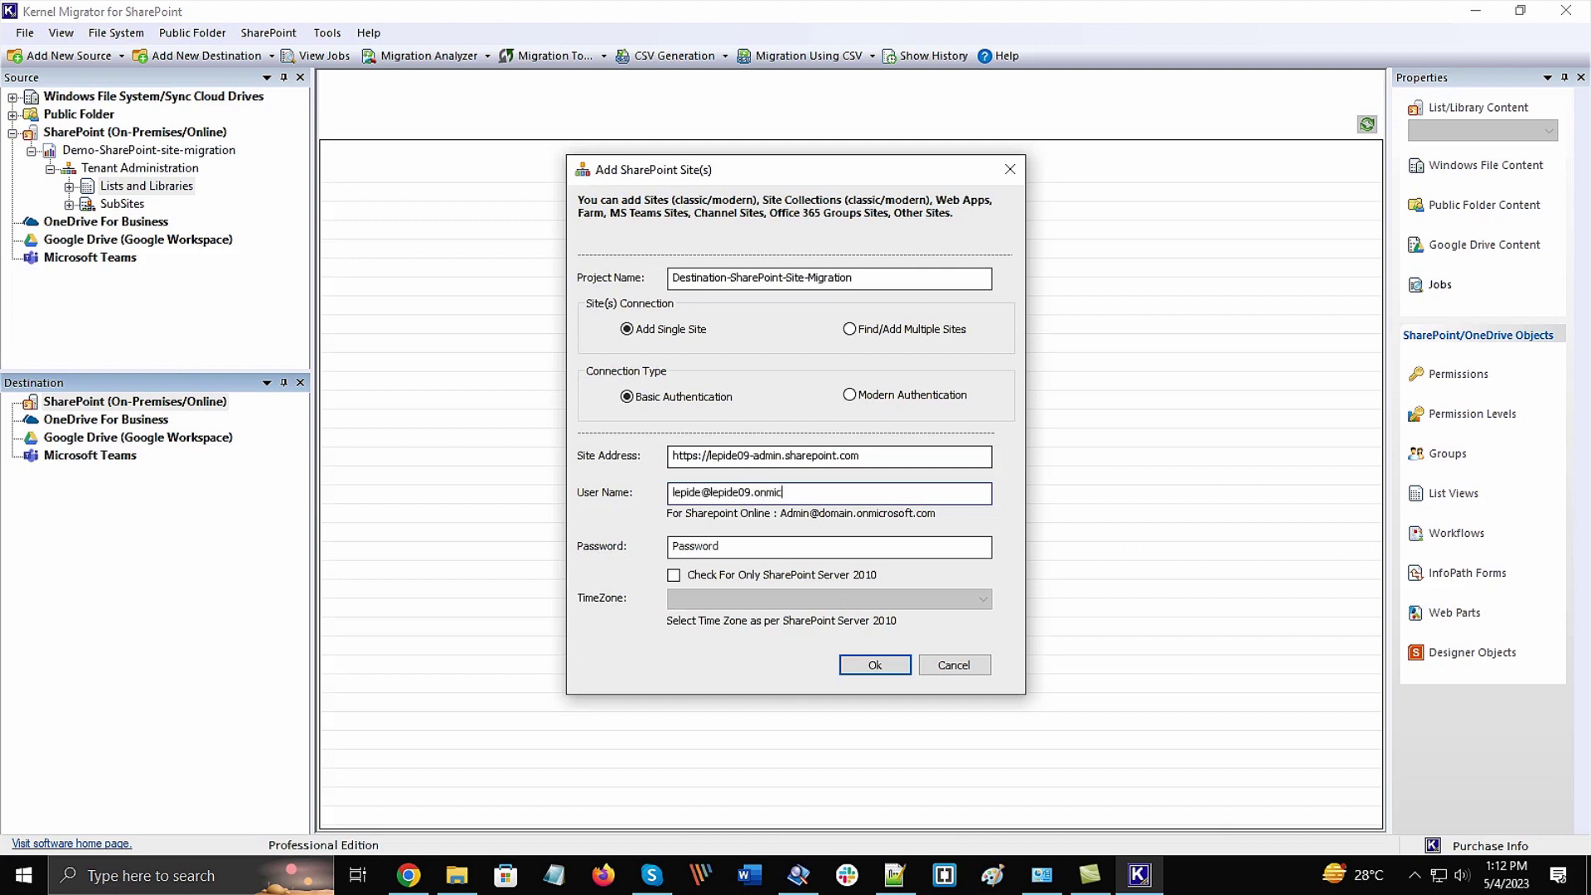
{"action": "key", "text": "Tab"}
{"action": "key", "text": "ctrl+v"}
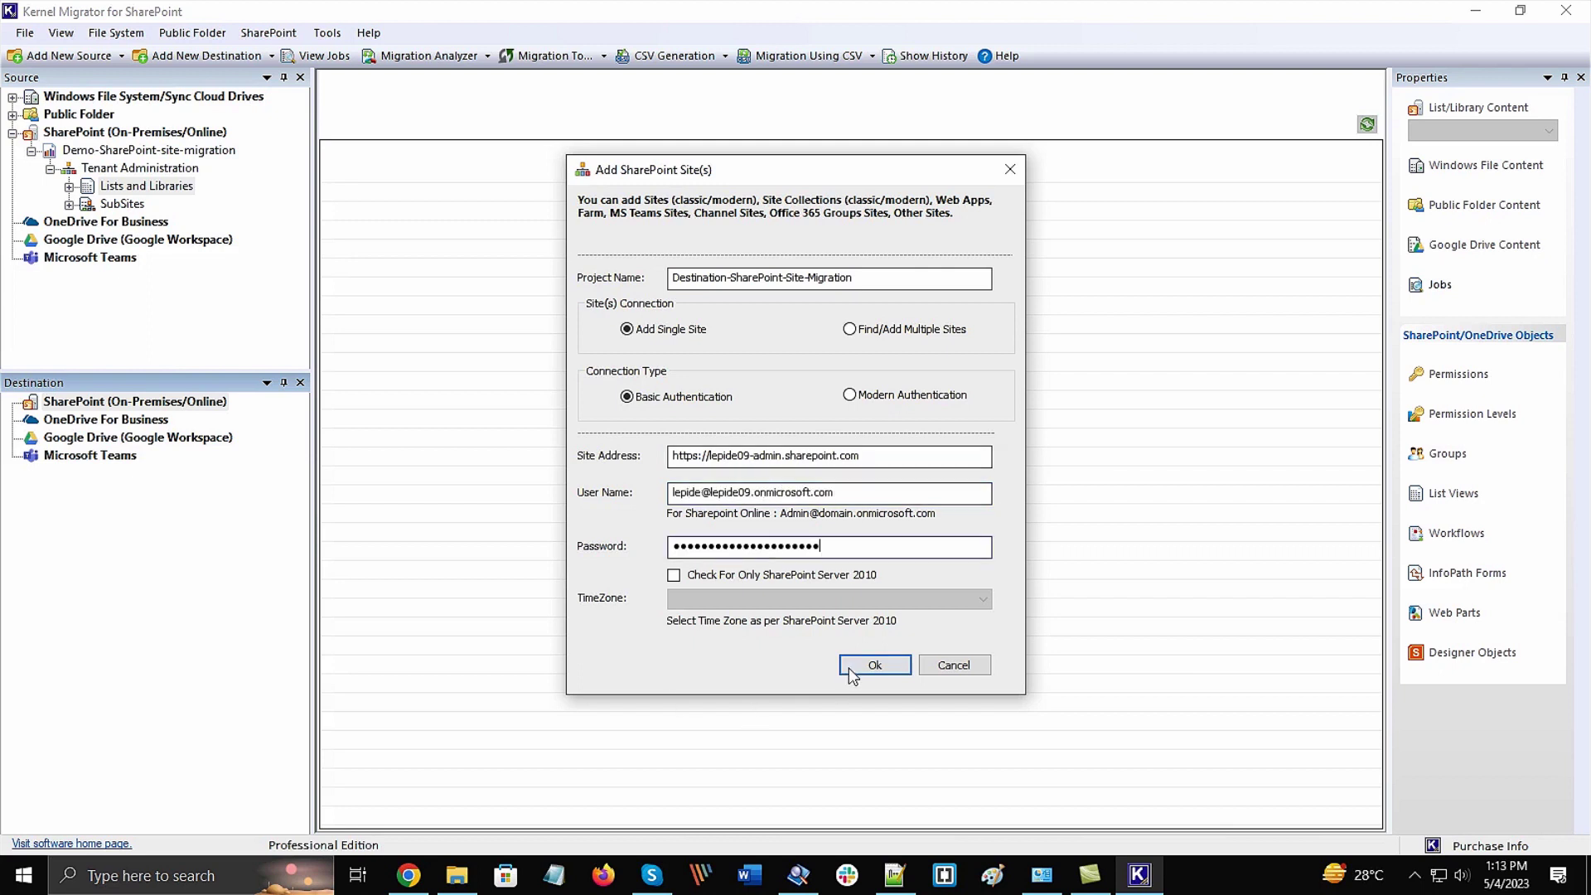
{"action": "key", "text": "Return"}
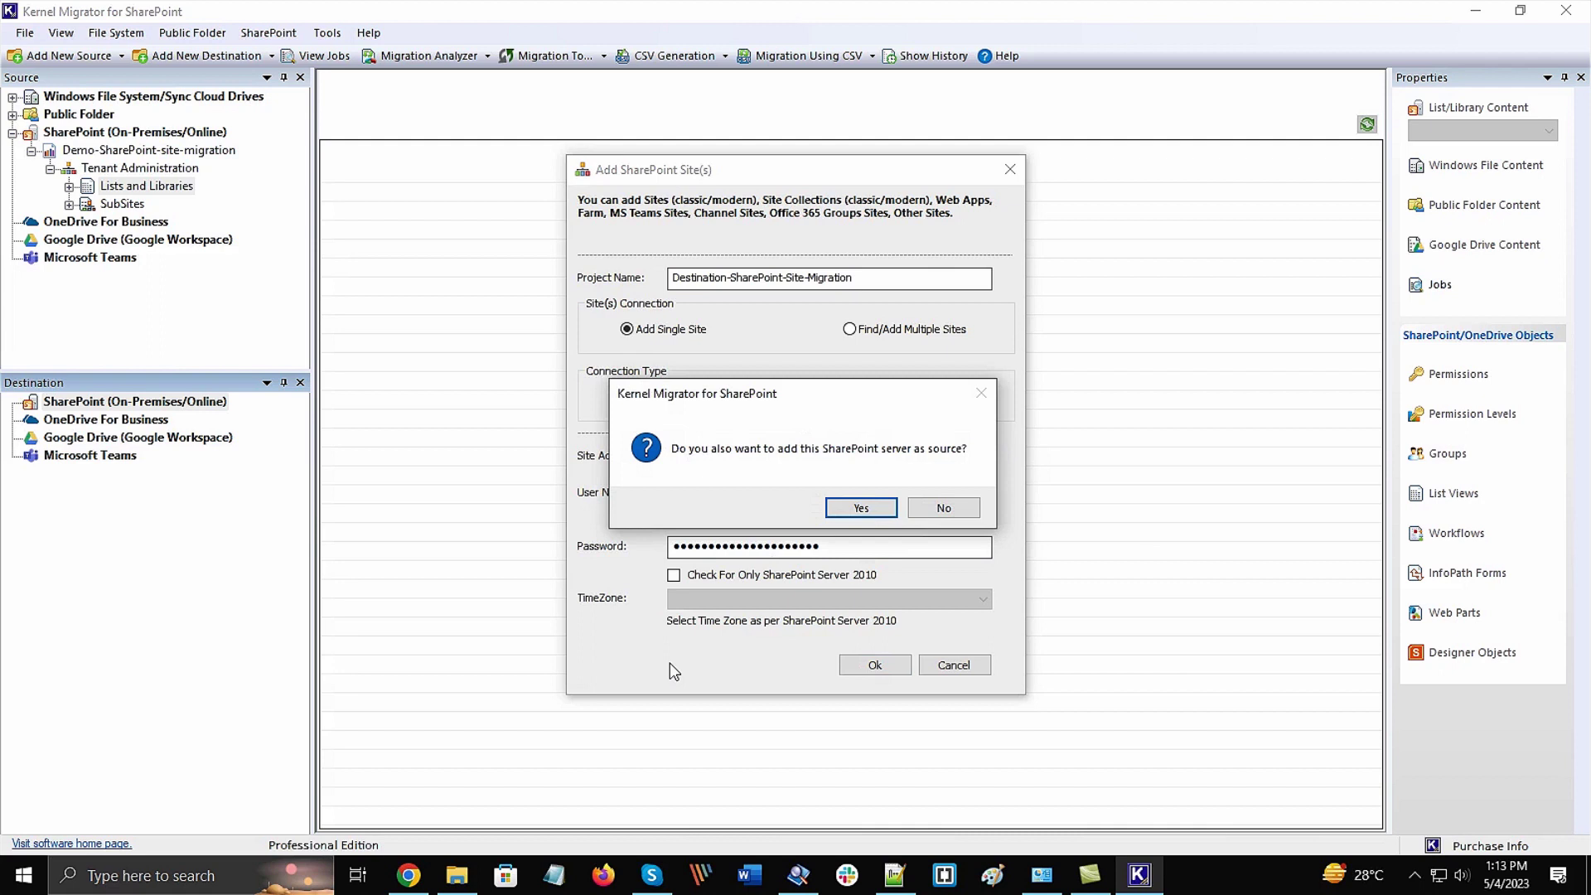
{"action": "left_click", "coordinate": [942, 507]}
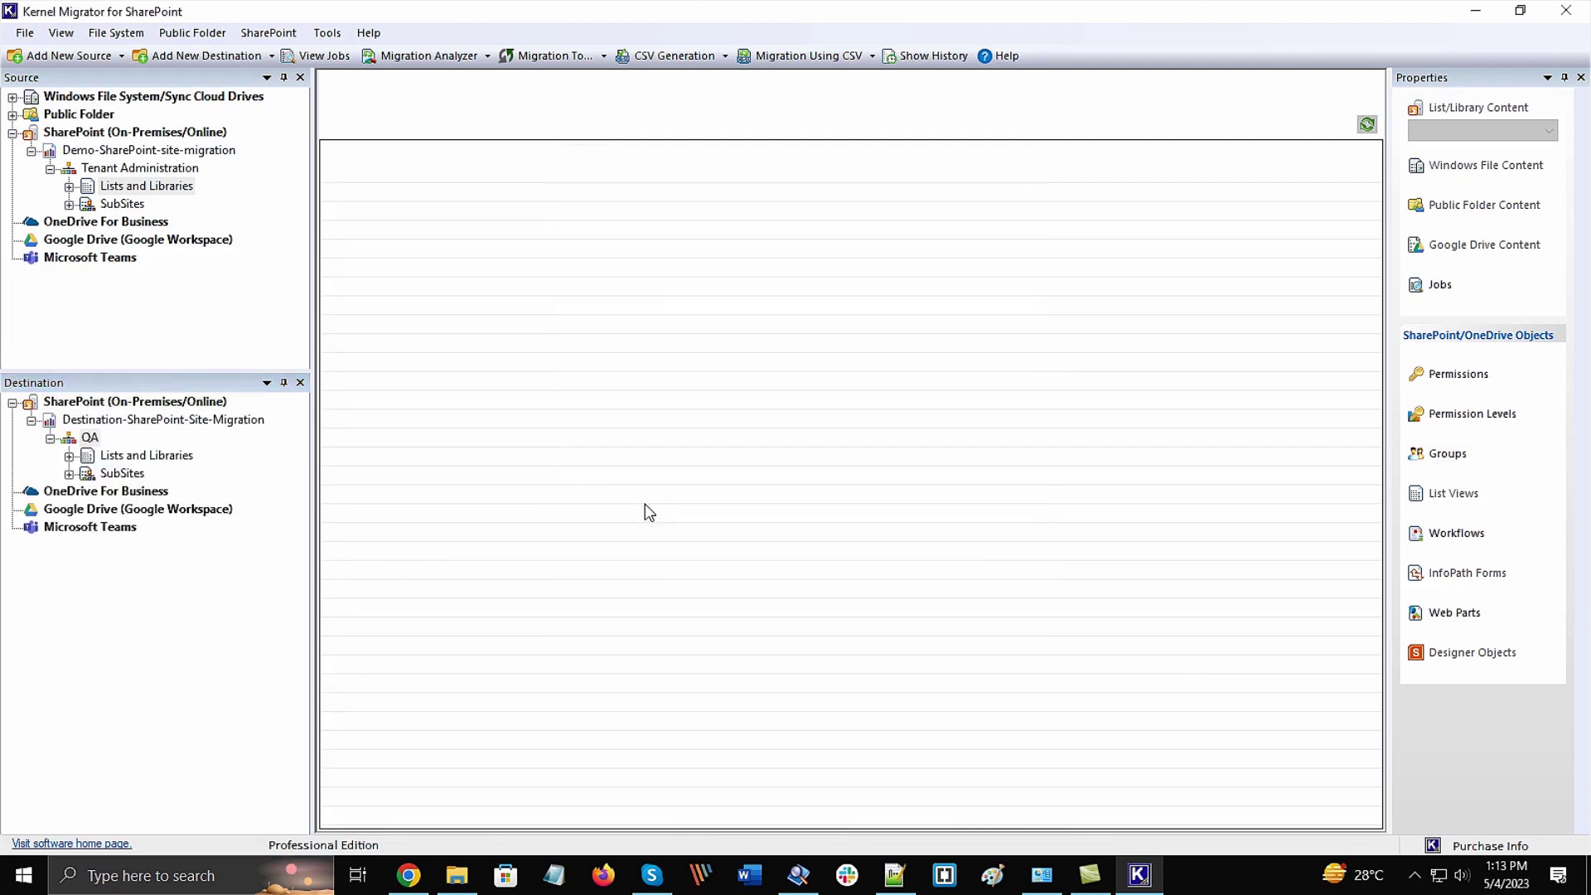
{"action": "left_click", "coordinate": [70, 457]}
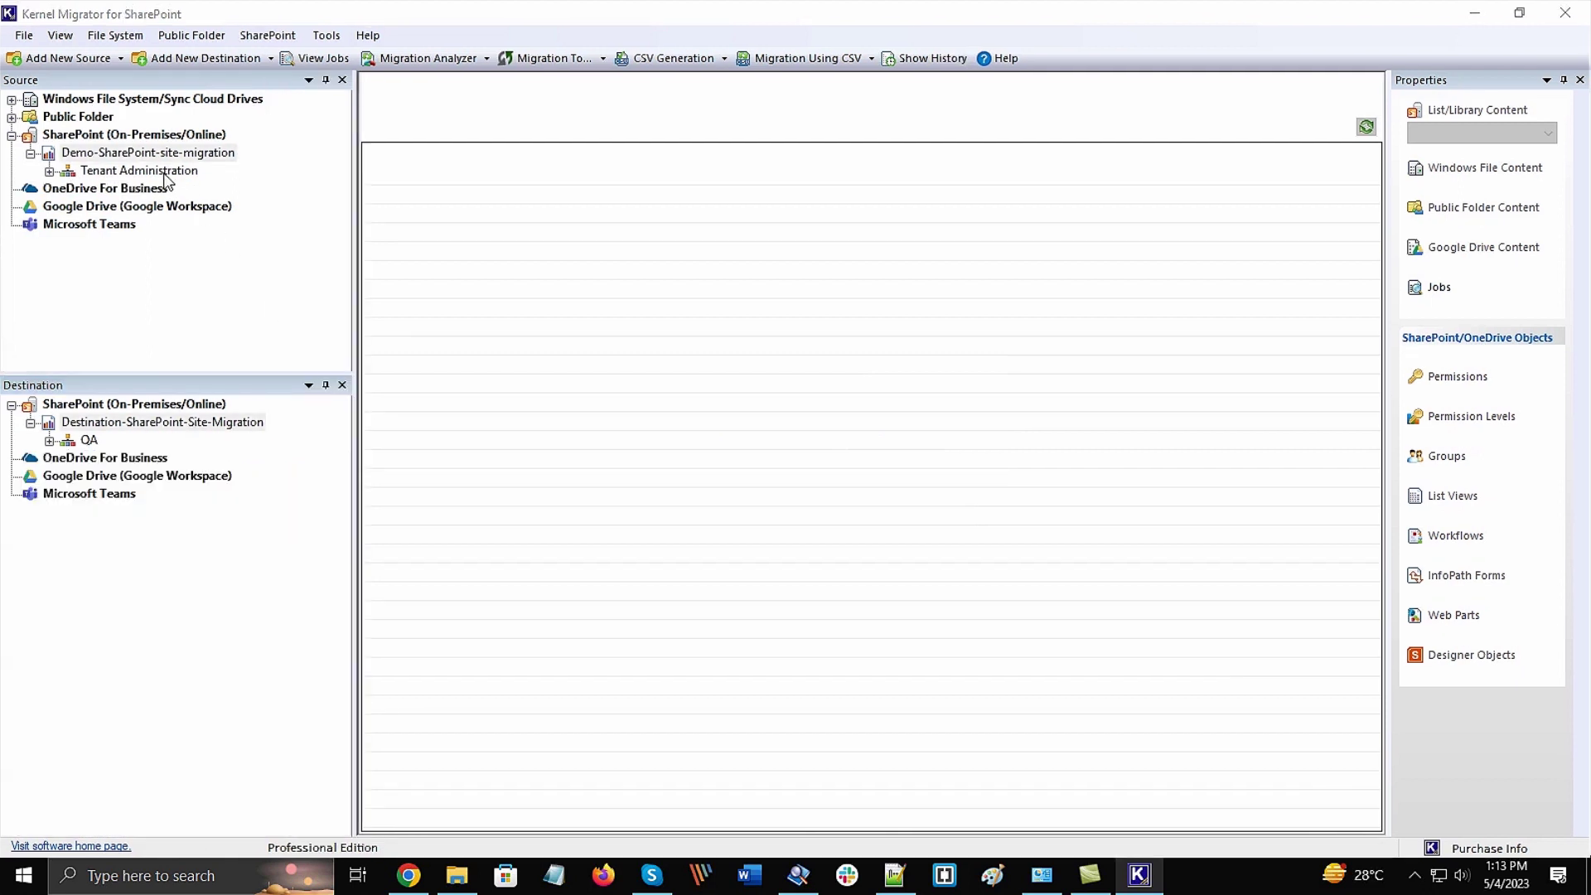
Copy Tenant Administration, paste it onto the QA site, and choose 'Migrate as an existing site'
{"action": "left_click", "coordinate": [163, 172]}
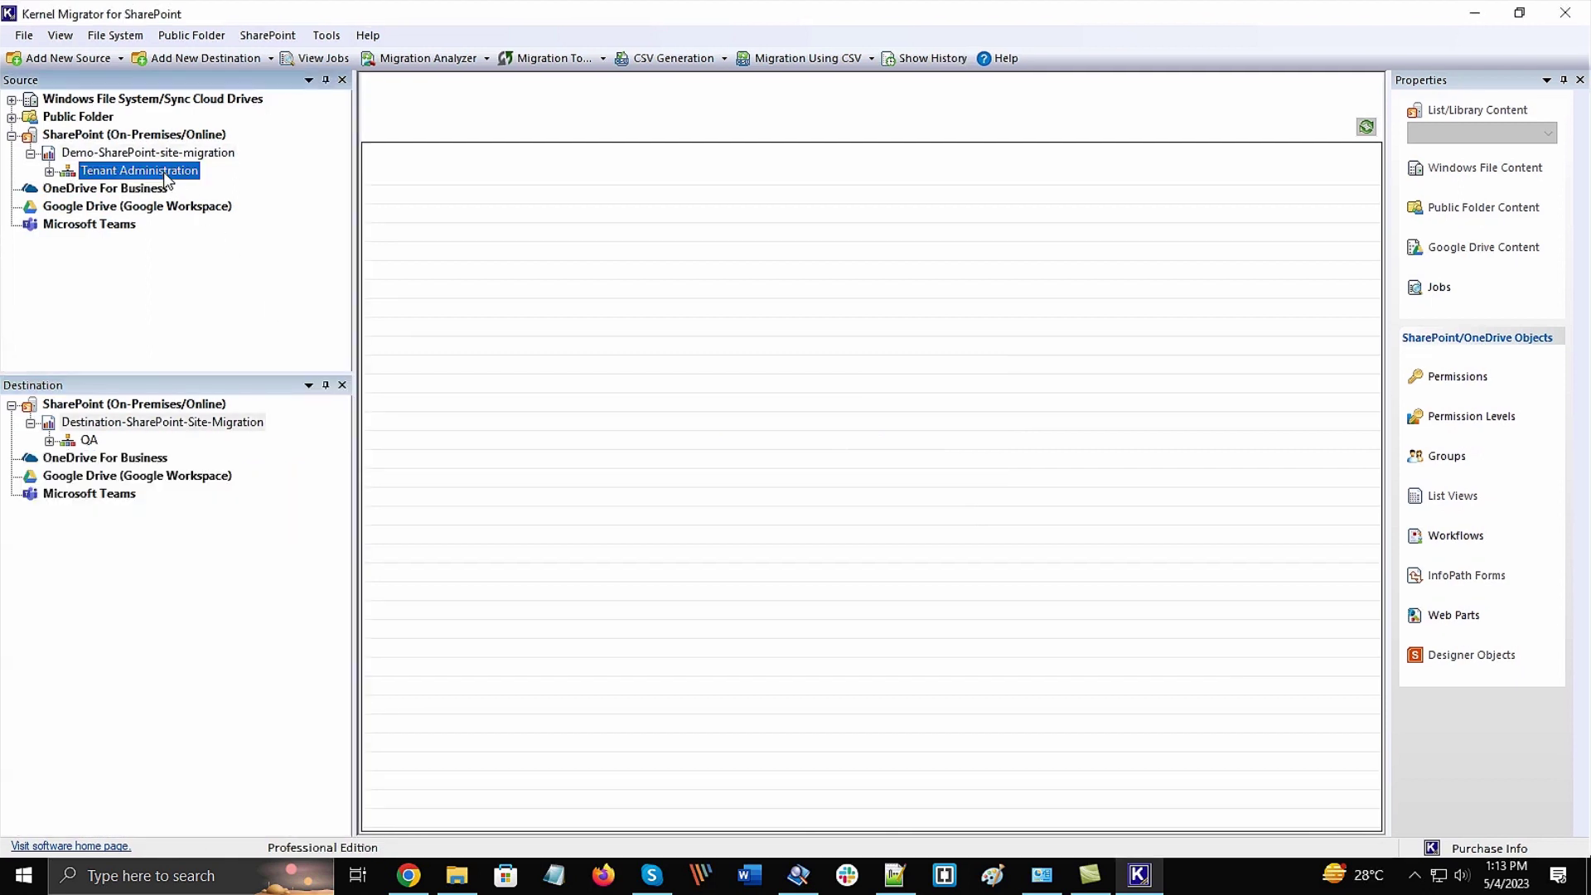
{"action": "right_click", "coordinate": [190, 177]}
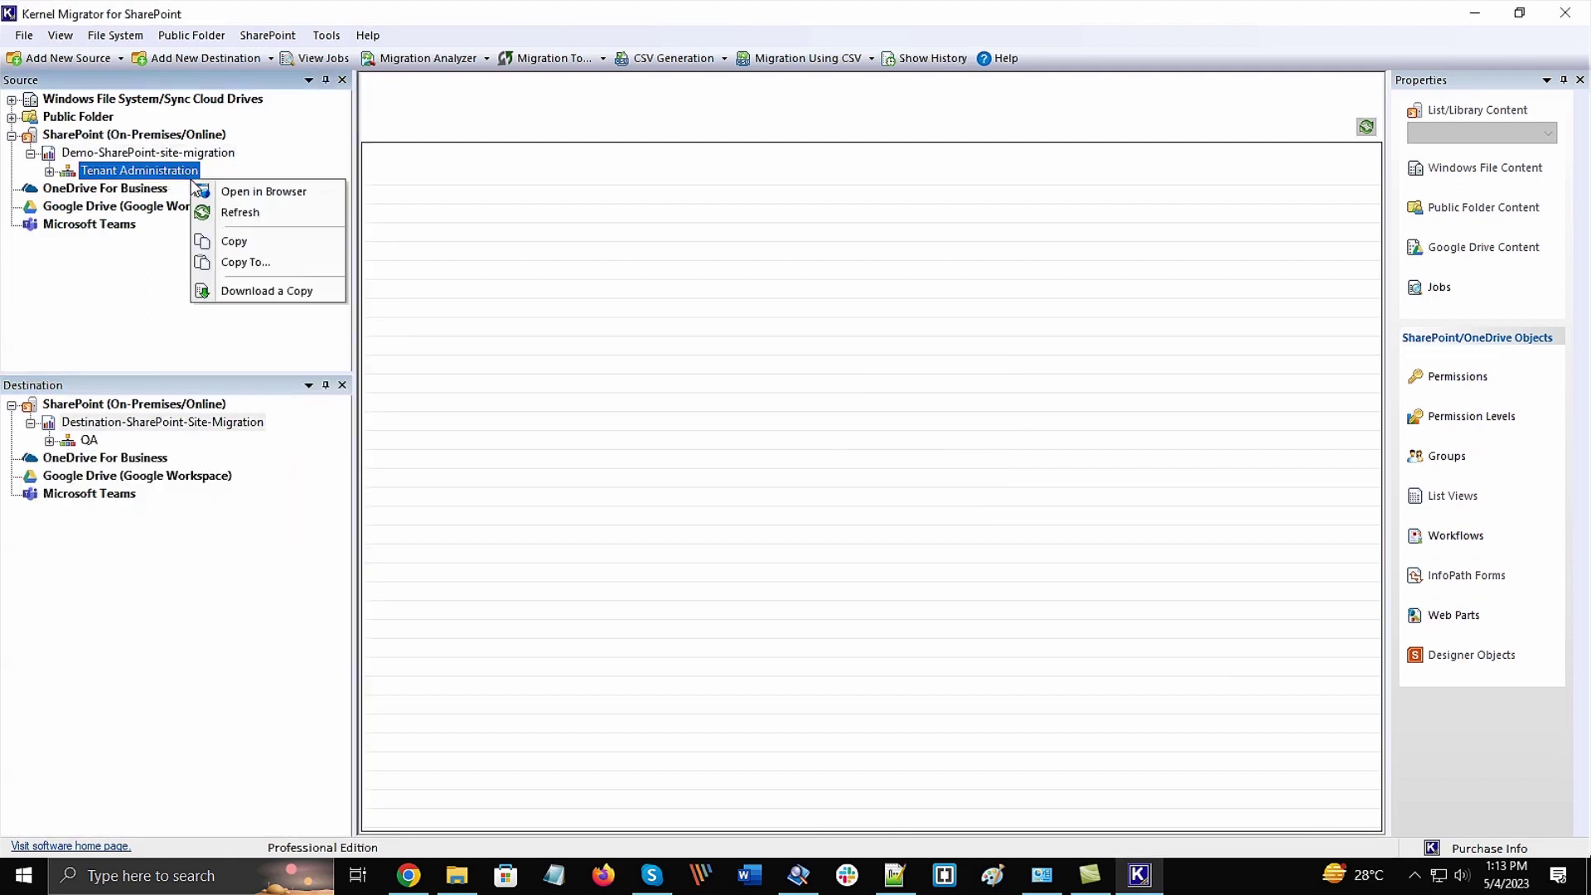
{"action": "left_click", "coordinate": [241, 241]}
{"action": "left_click", "coordinate": [89, 441]}
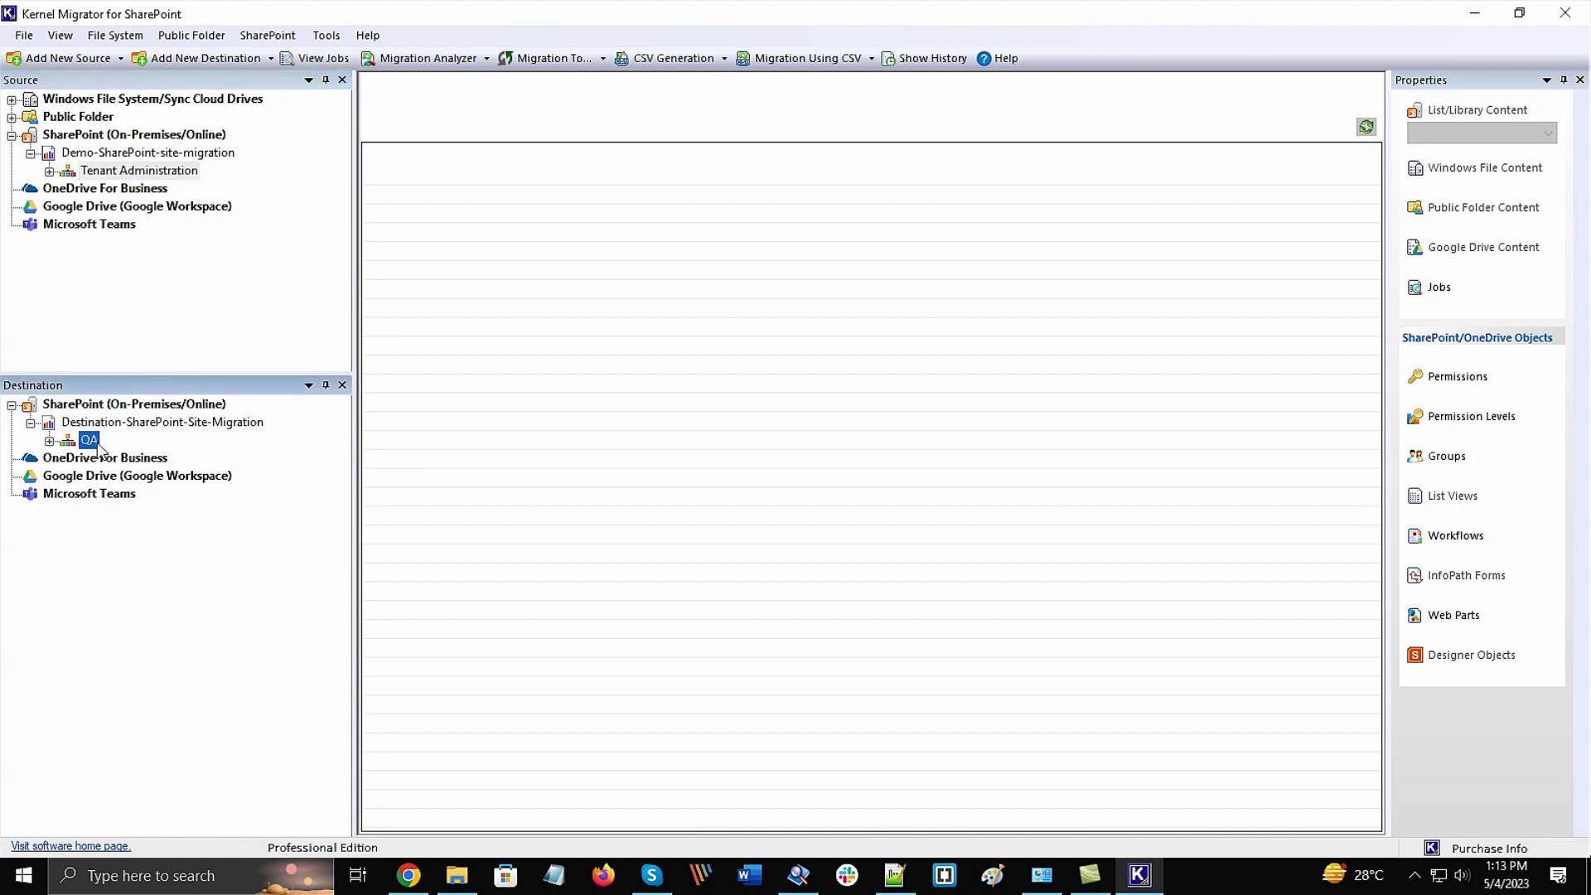
{"action": "right_click", "coordinate": [89, 444]}
{"action": "left_click", "coordinate": [161, 531]}
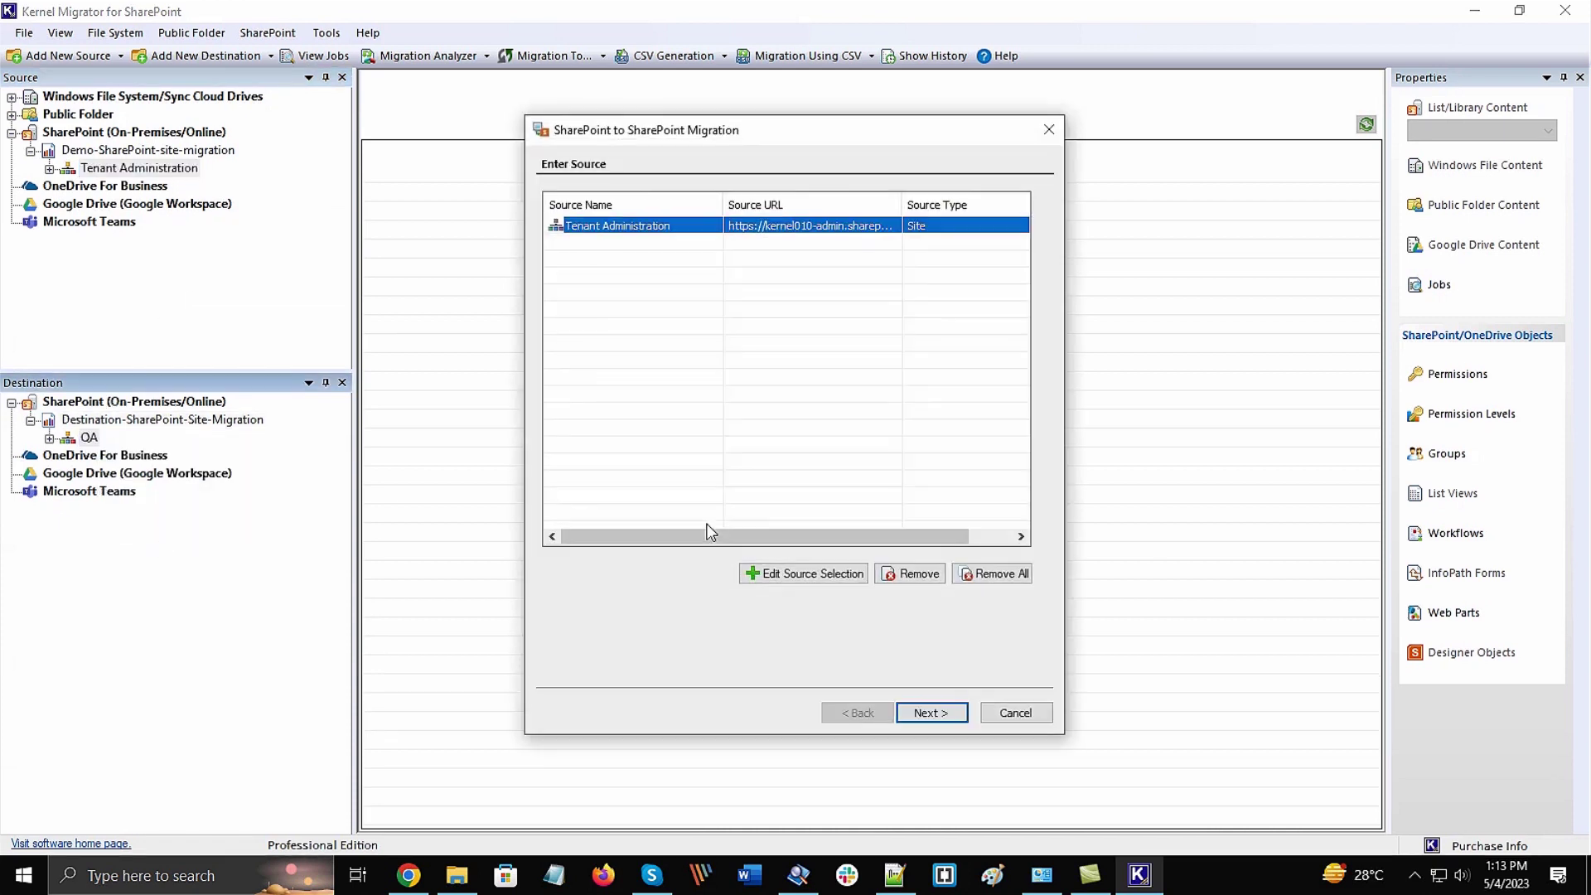
{"action": "mouse_move", "coordinate": [719, 535]}
{"action": "left_mouse_down"}
{"action": "mouse_move", "coordinate": [788, 535]}
{"action": "mouse_move", "coordinate": [745, 537]}
{"action": "left_mouse_up"}
{"action": "left_click", "coordinate": [942, 716]}
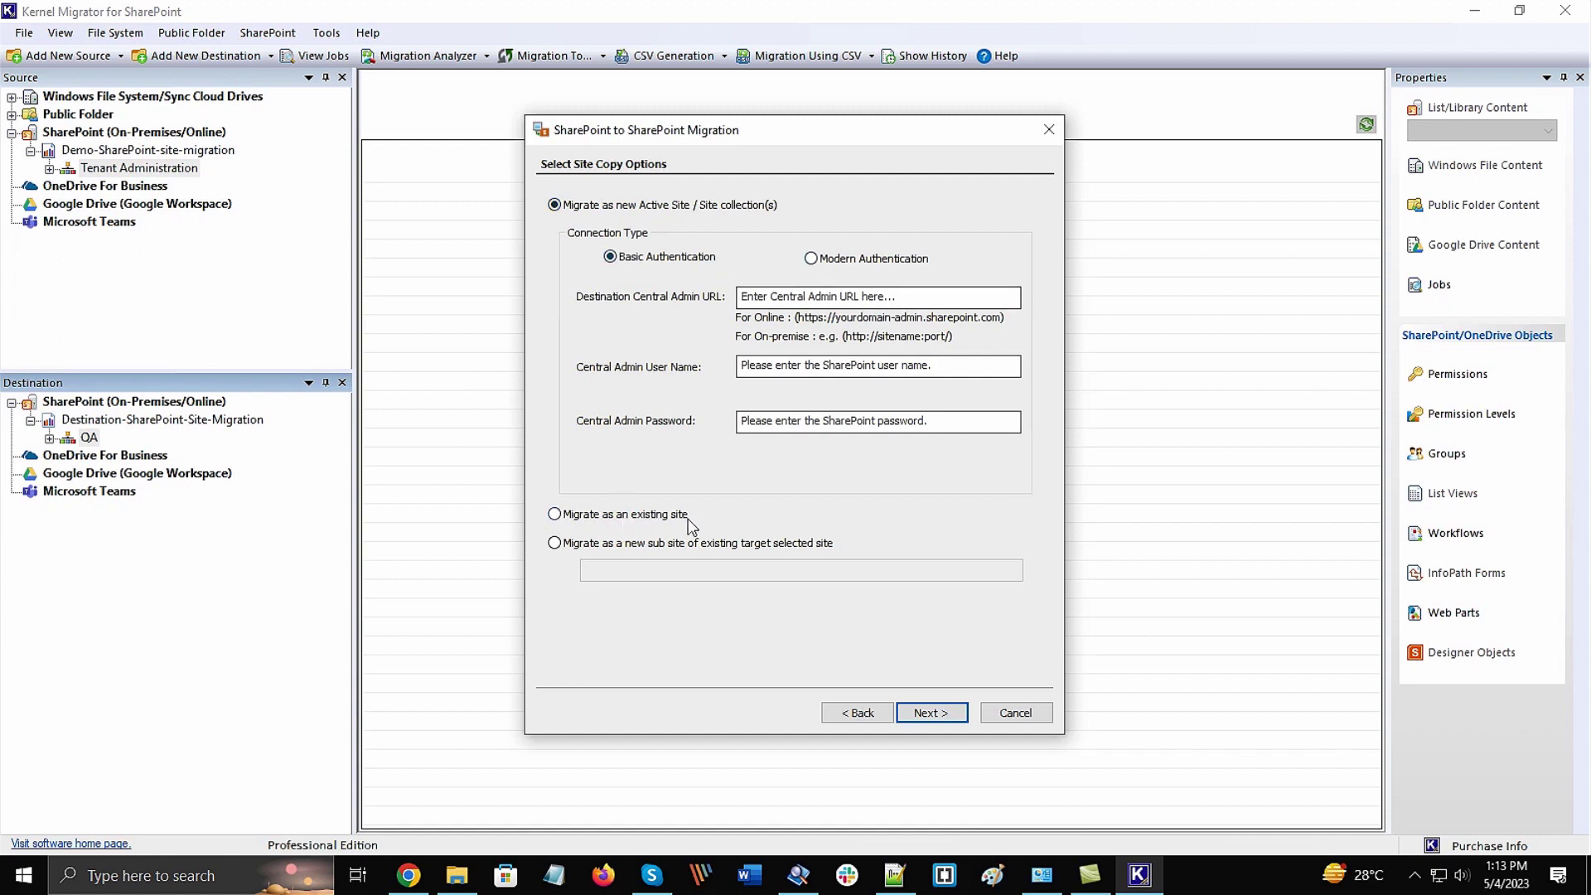
{"action": "left_click", "coordinate": [636, 520]}
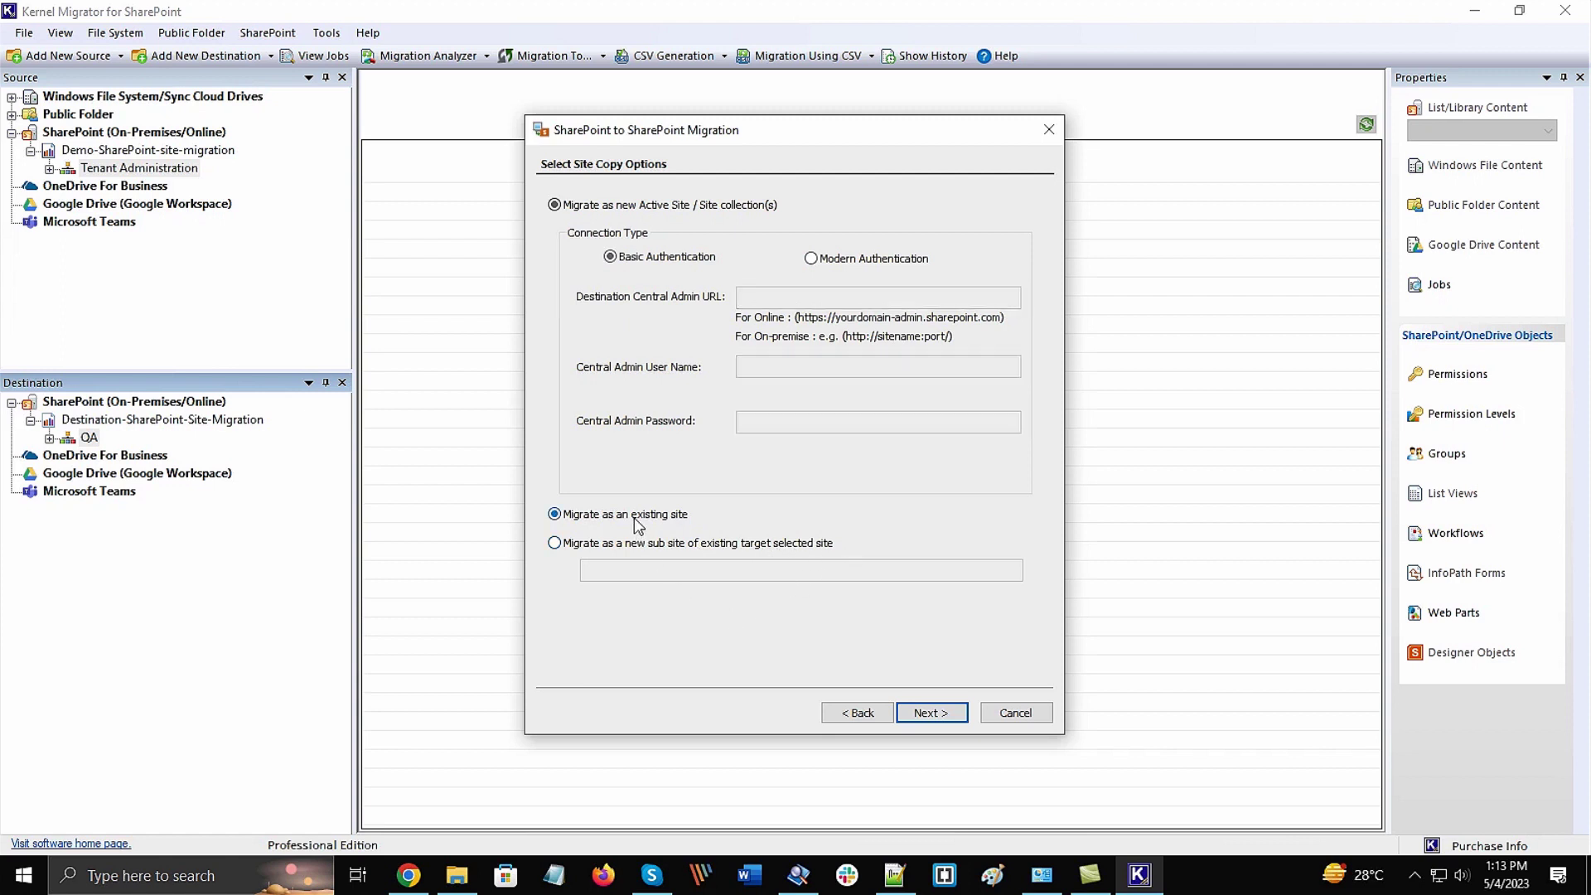
Accept QA as destination and keep all default site and list/library copy options
{"action": "left_click", "coordinate": [931, 714]}
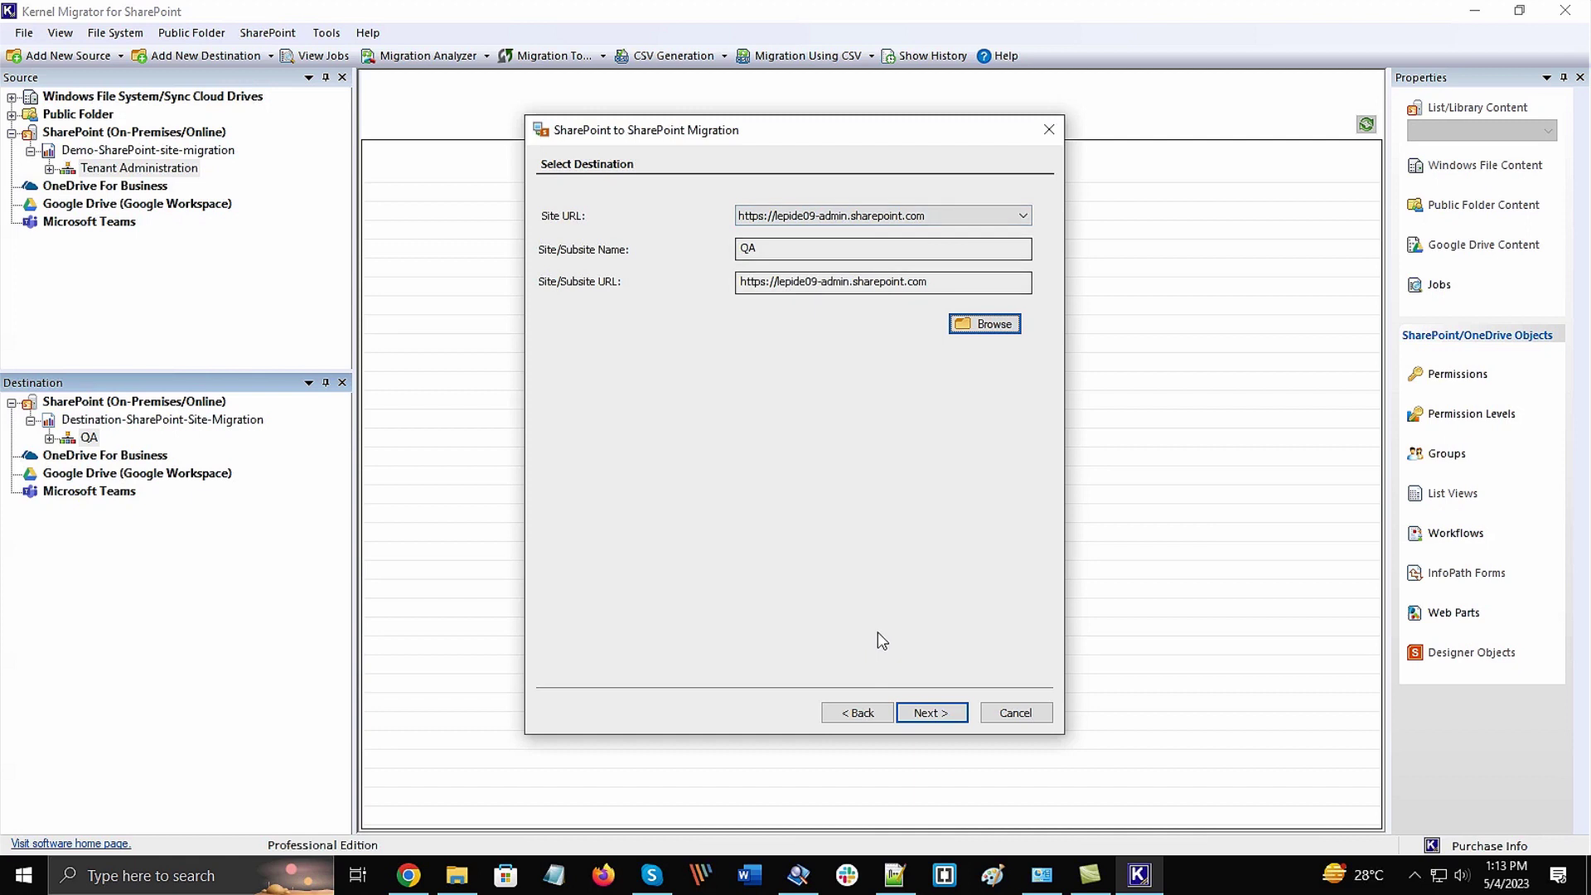
{"action": "left_click", "coordinate": [926, 714]}
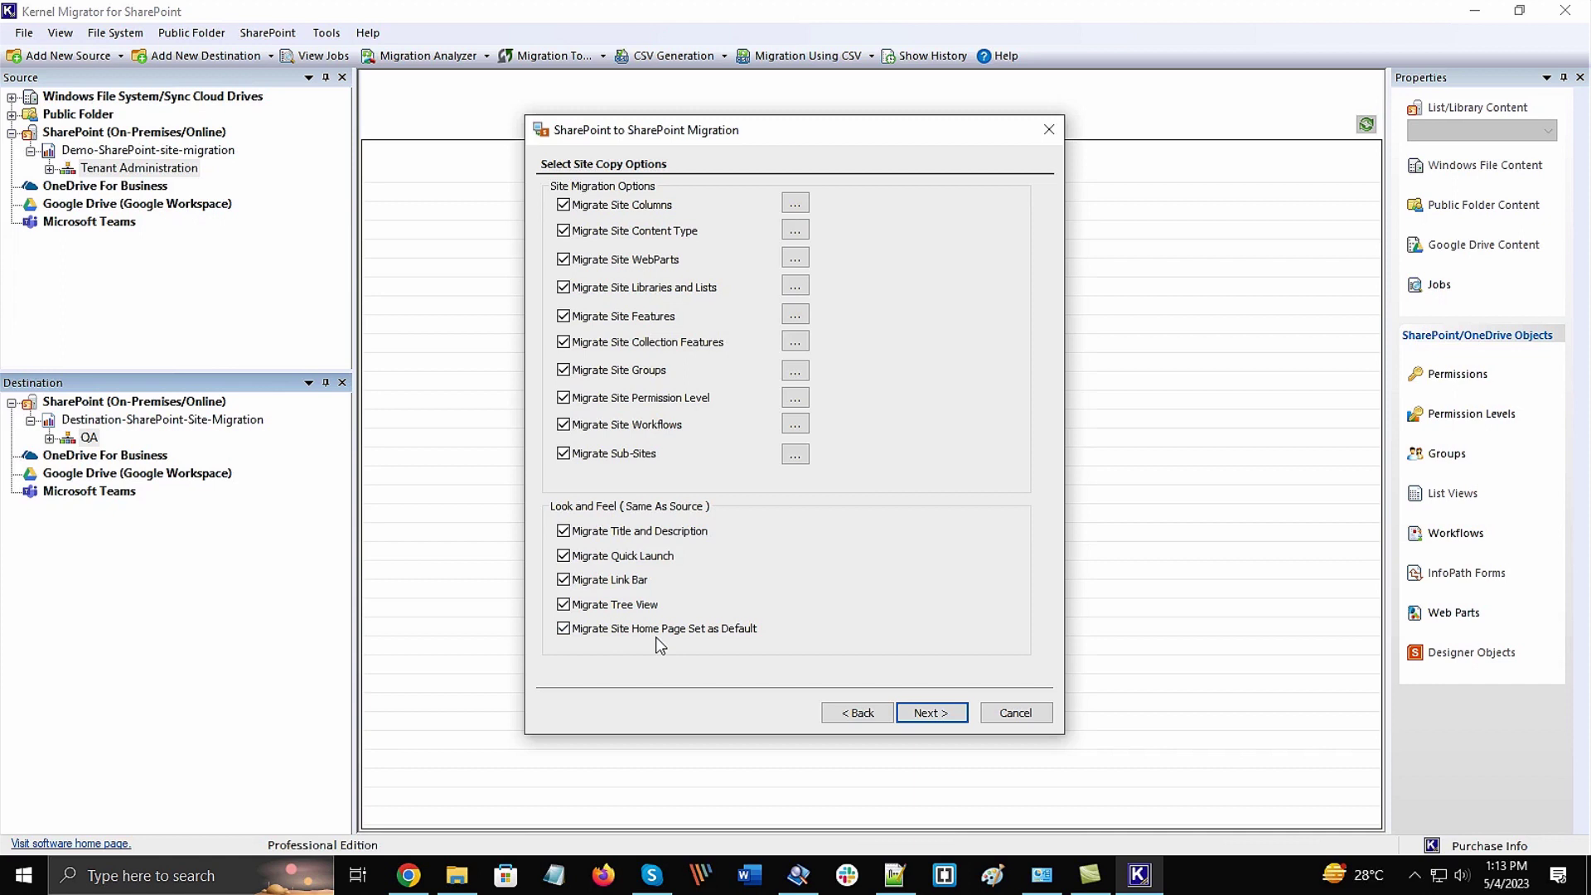
{"action": "left_click", "coordinate": [934, 714]}
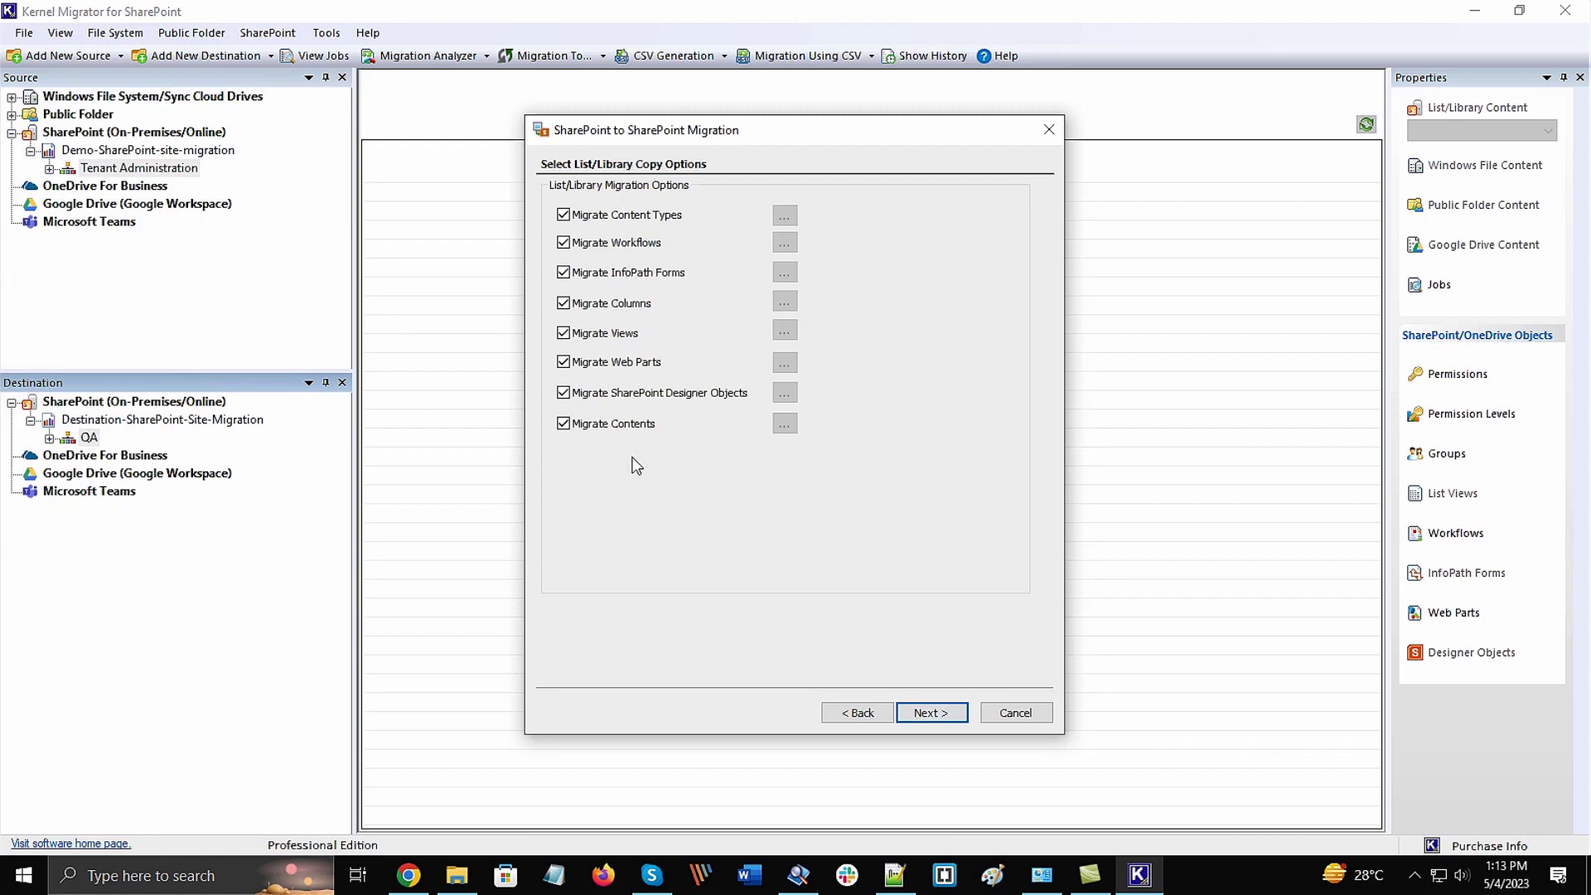
Leave Overwrite off and include all file versions in the item copy options
{"action": "left_click", "coordinate": [939, 717]}
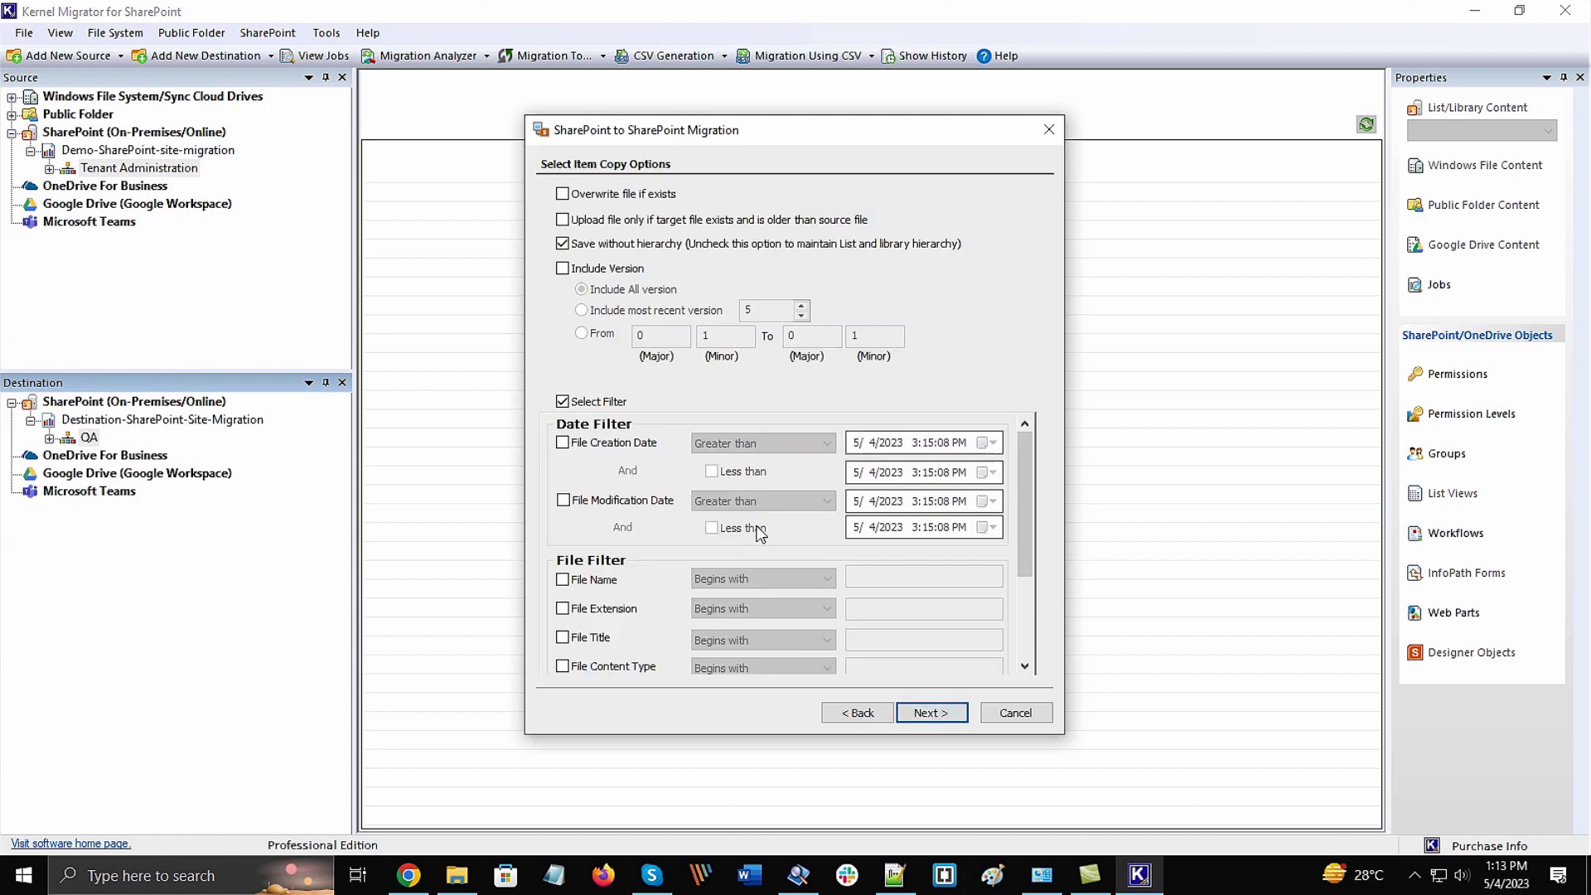
{"action": "left_click", "coordinate": [563, 195]}
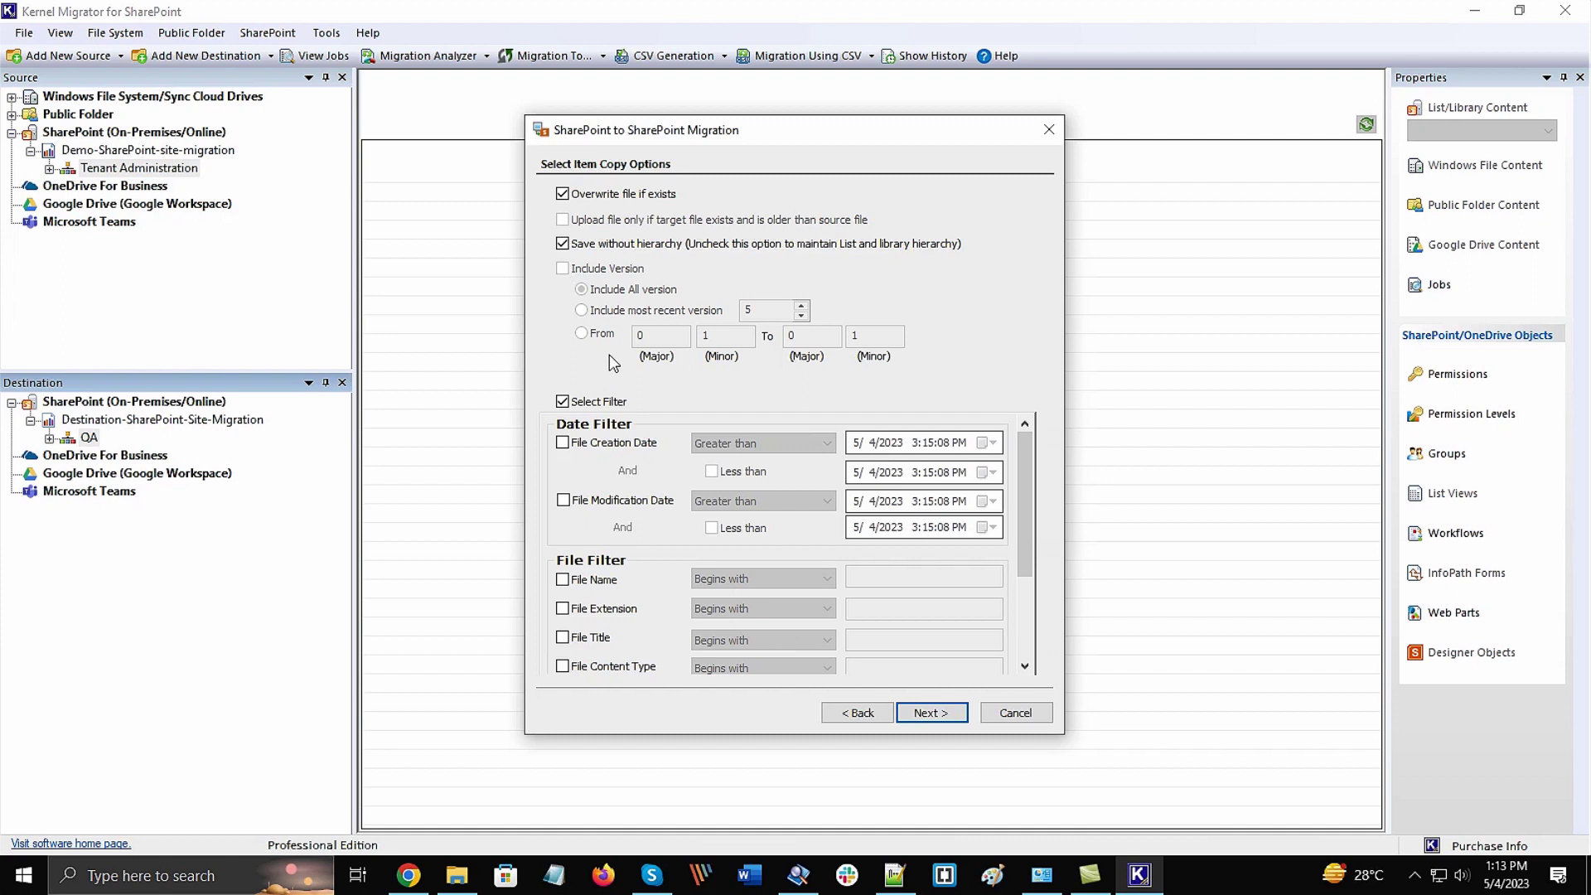
{"action": "left_click", "coordinate": [563, 195]}
{"action": "left_click", "coordinate": [563, 269]}
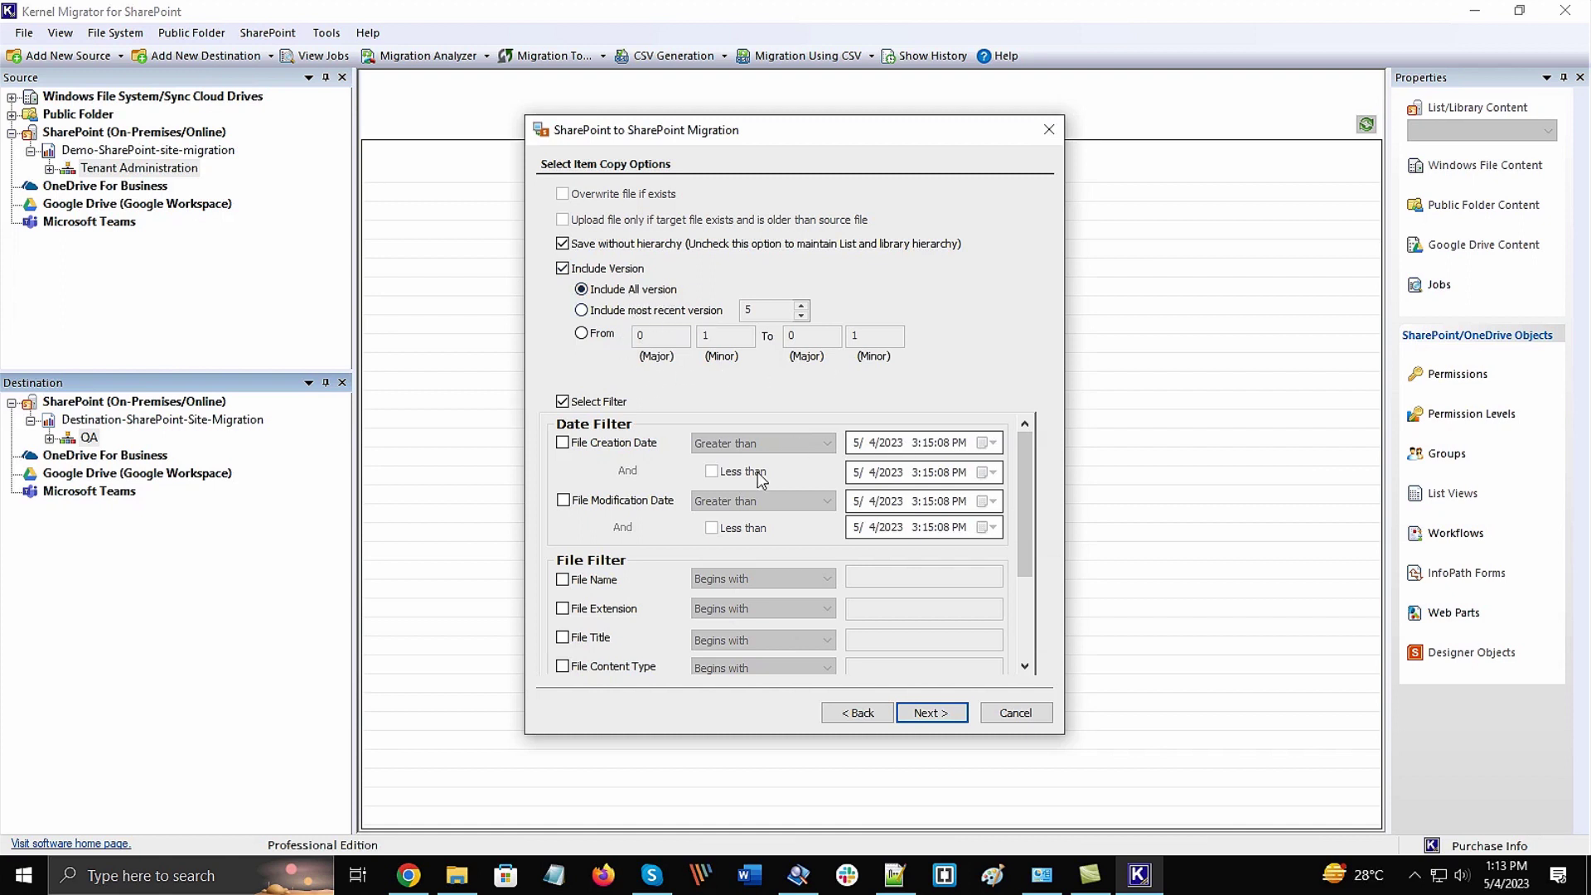
{"action": "scroll", "coordinate": [1017, 510], "scroll_direction": "down", "scroll_amount": 3}
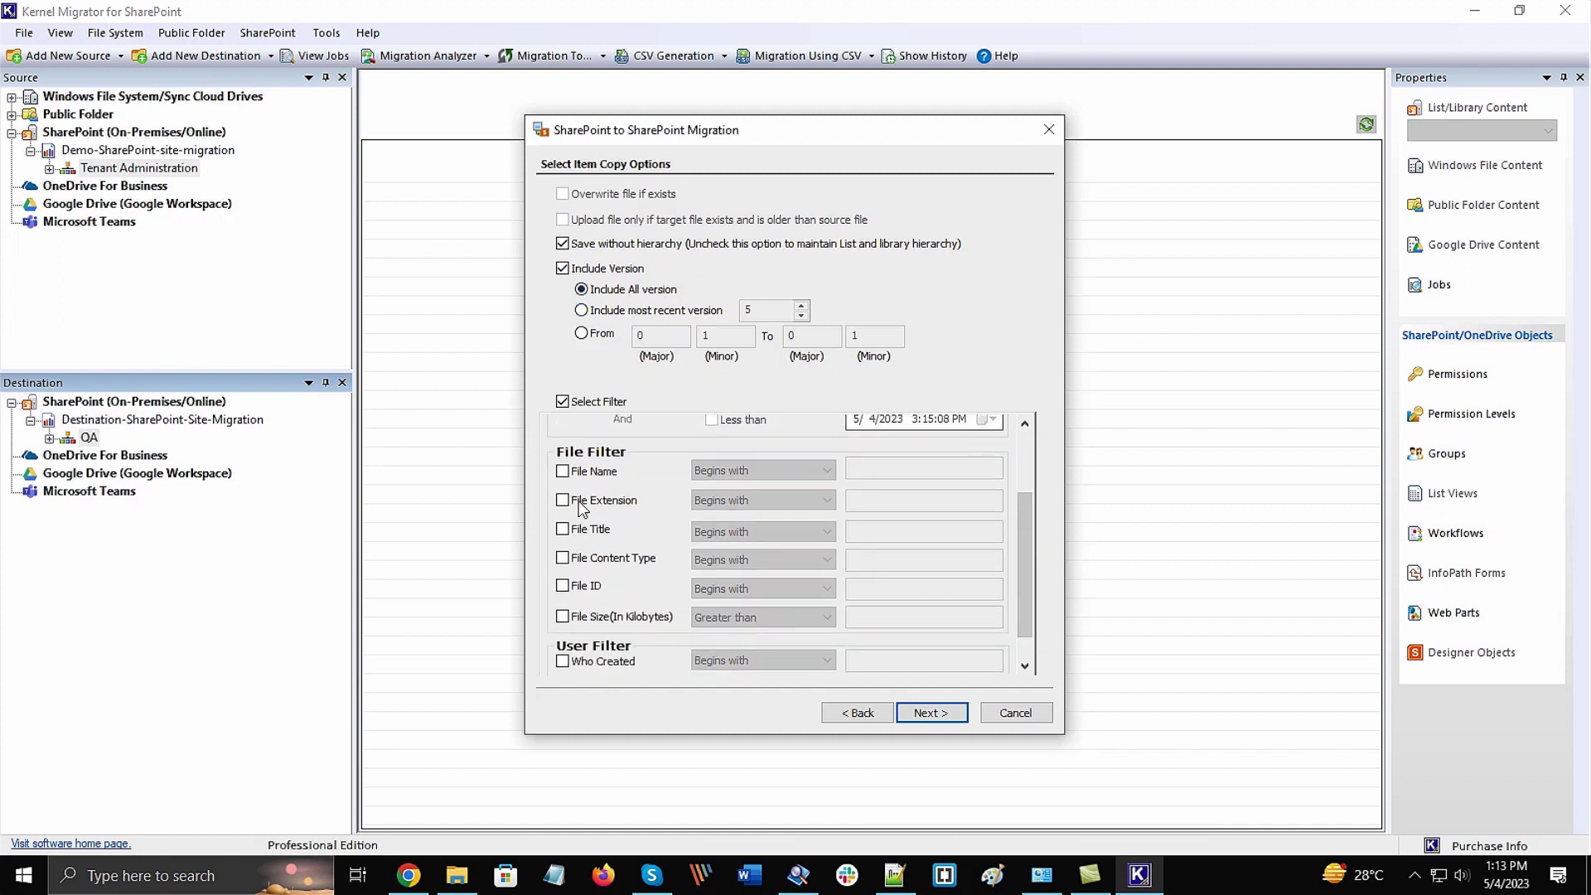
{"action": "scroll", "coordinate": [599, 589], "scroll_direction": "down", "scroll_amount": 1}
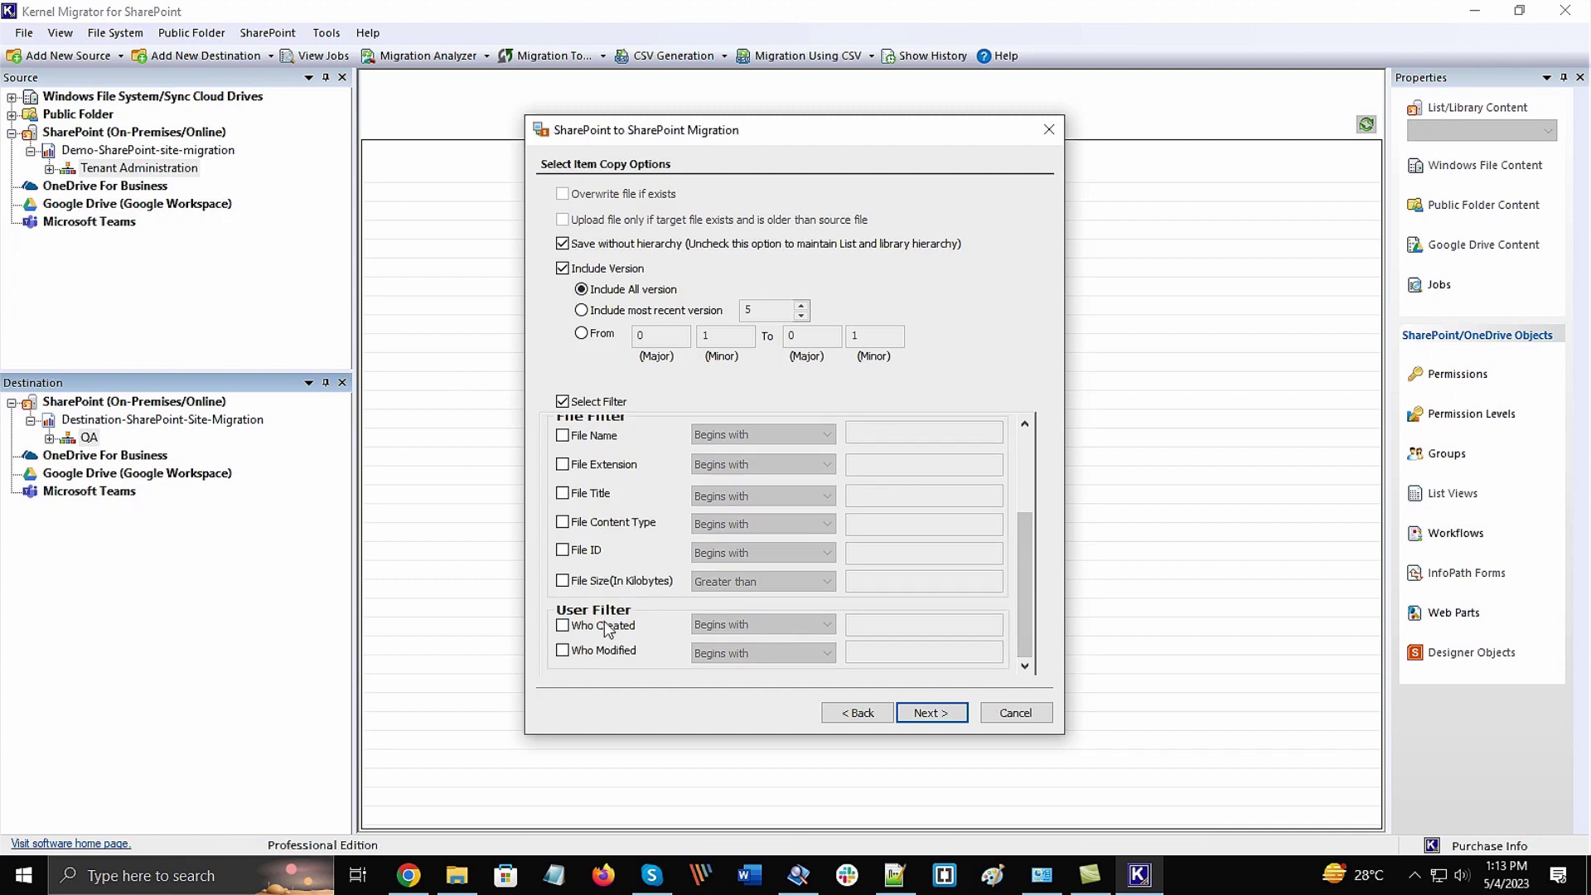
Dismiss the empty-filter warning and filter items by File Creation Date
{"action": "left_click", "coordinate": [929, 714]}
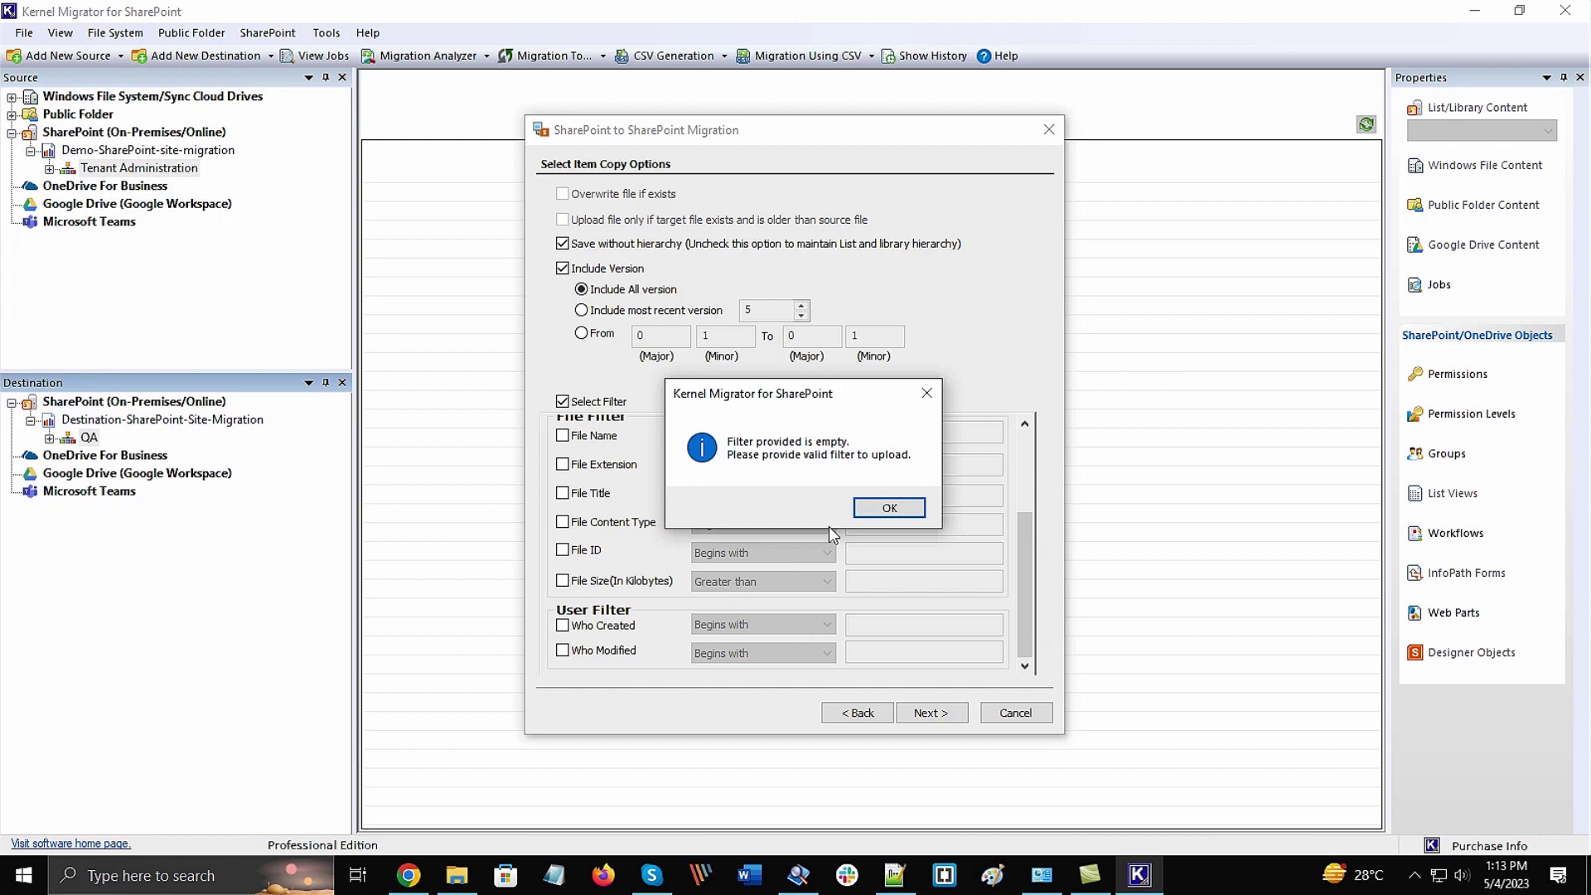
{"action": "left_click", "coordinate": [902, 508]}
{"action": "scroll", "coordinate": [802, 513], "scroll_direction": "up", "scroll_amount": 3}
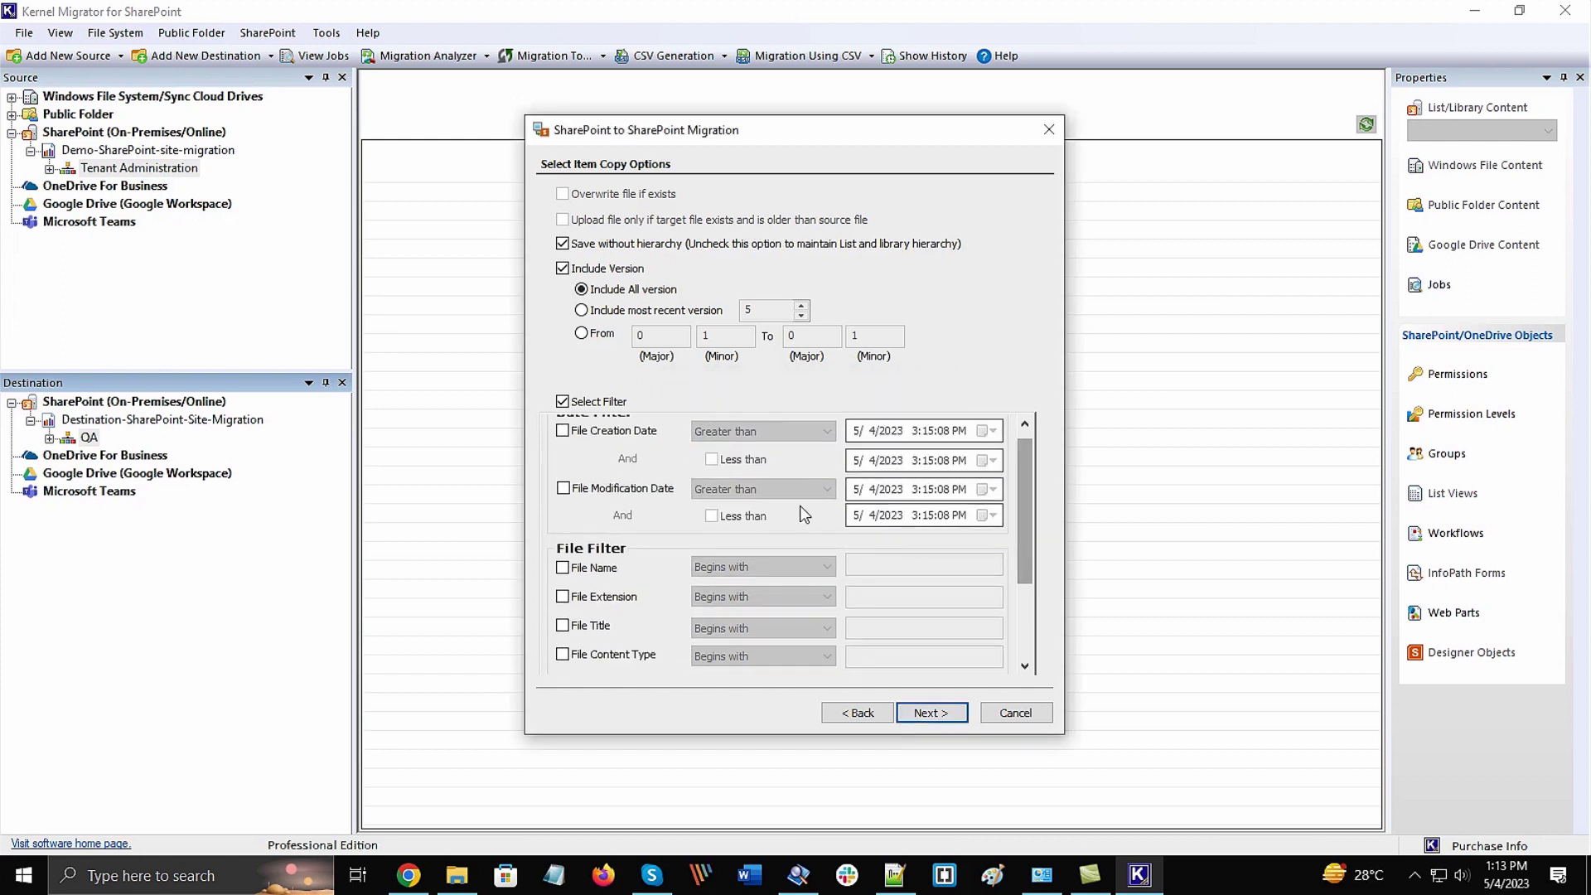
{"action": "scroll", "coordinate": [802, 514], "scroll_direction": "up", "scroll_amount": 1}
{"action": "left_click", "coordinate": [562, 443]}
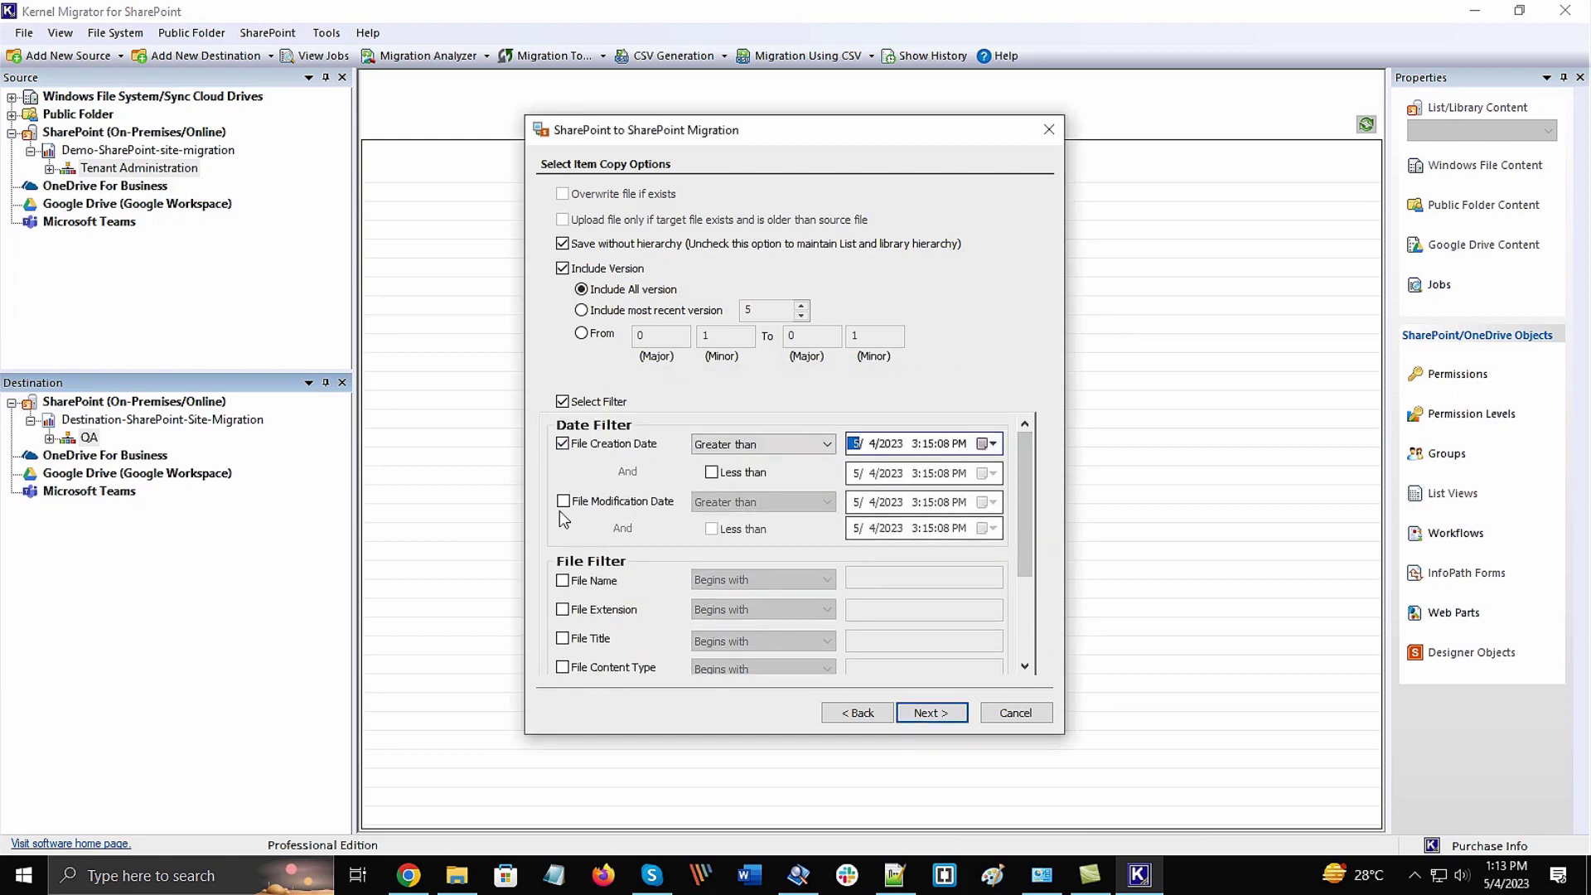
{"action": "scroll", "coordinate": [563, 519], "scroll_direction": "down", "scroll_amount": 3}
Keep the default permission settings and start a scheduled job named 'Scheduling Time'
{"action": "left_click", "coordinate": [929, 712]}
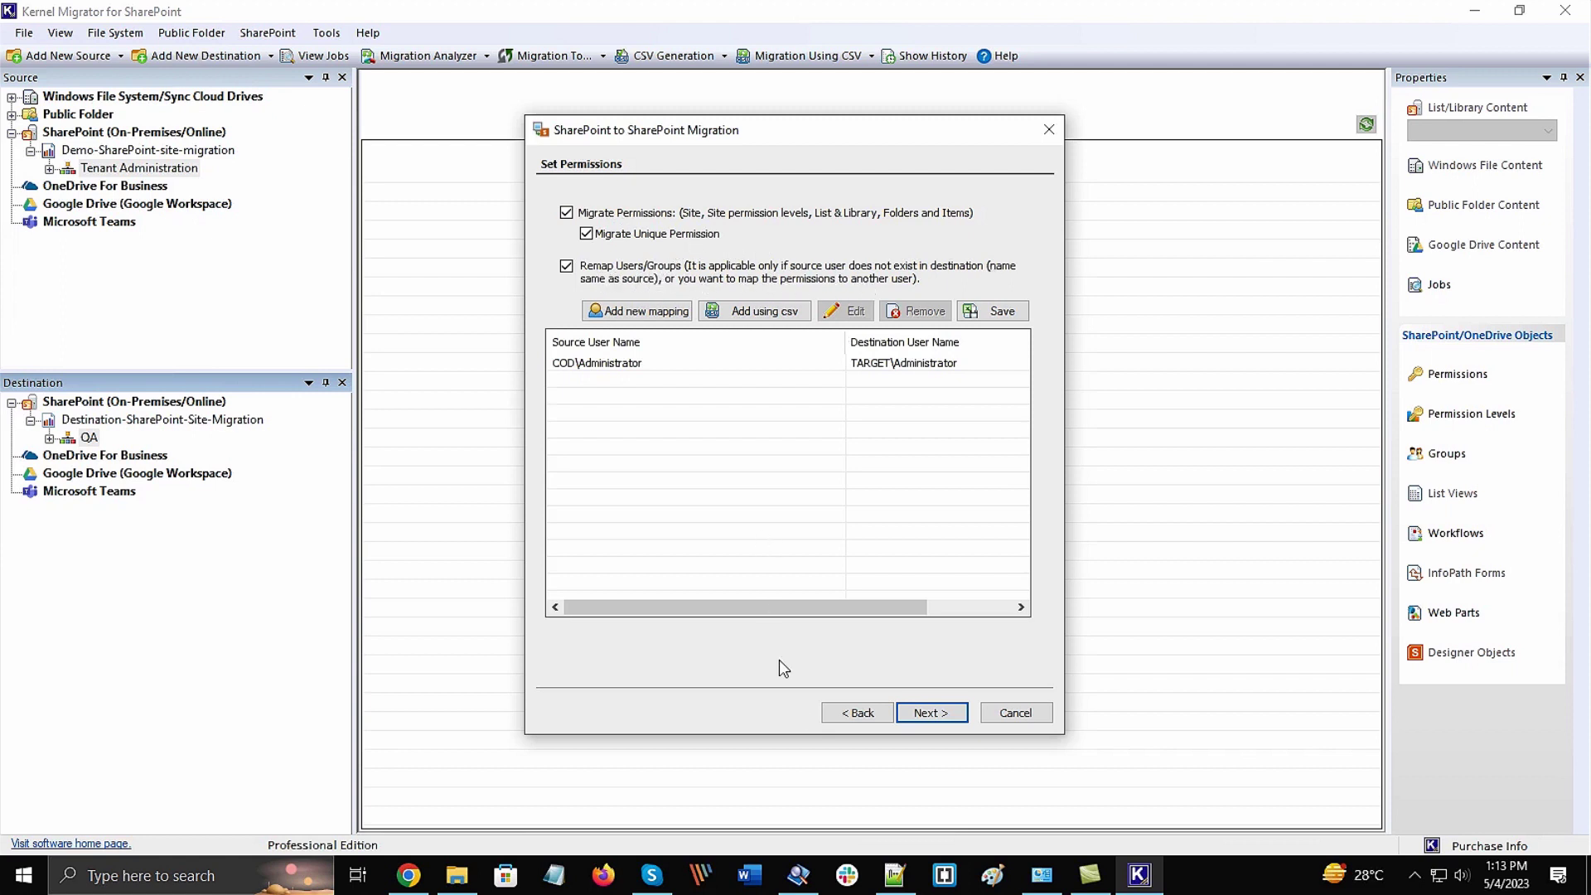
{"action": "left_click", "coordinate": [943, 717]}
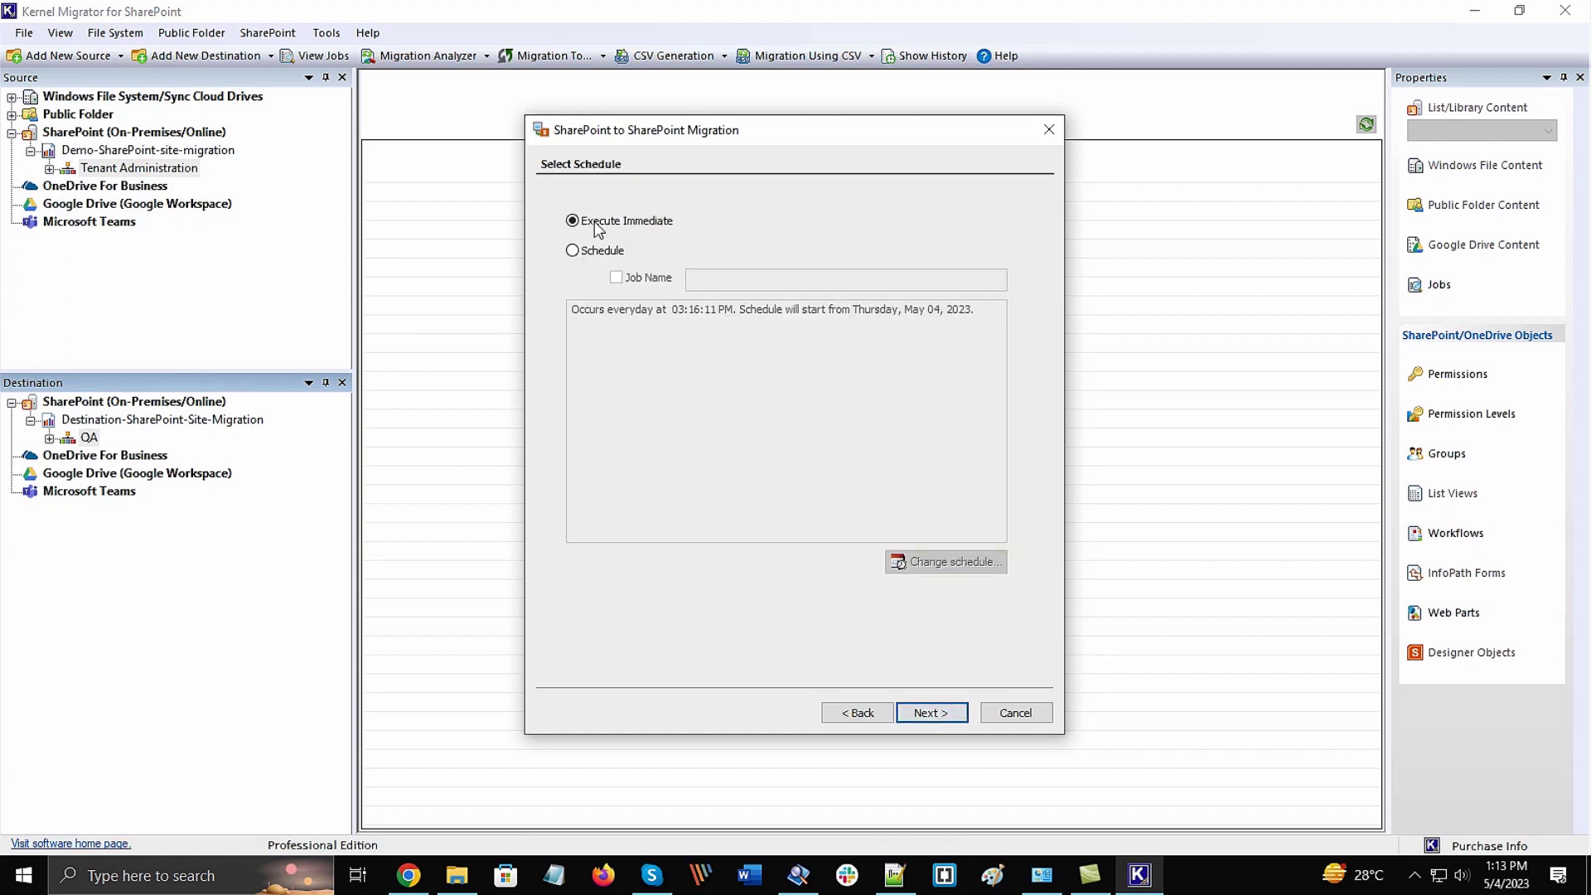
{"action": "left_click", "coordinate": [572, 250]}
{"action": "left_click", "coordinate": [616, 276]}
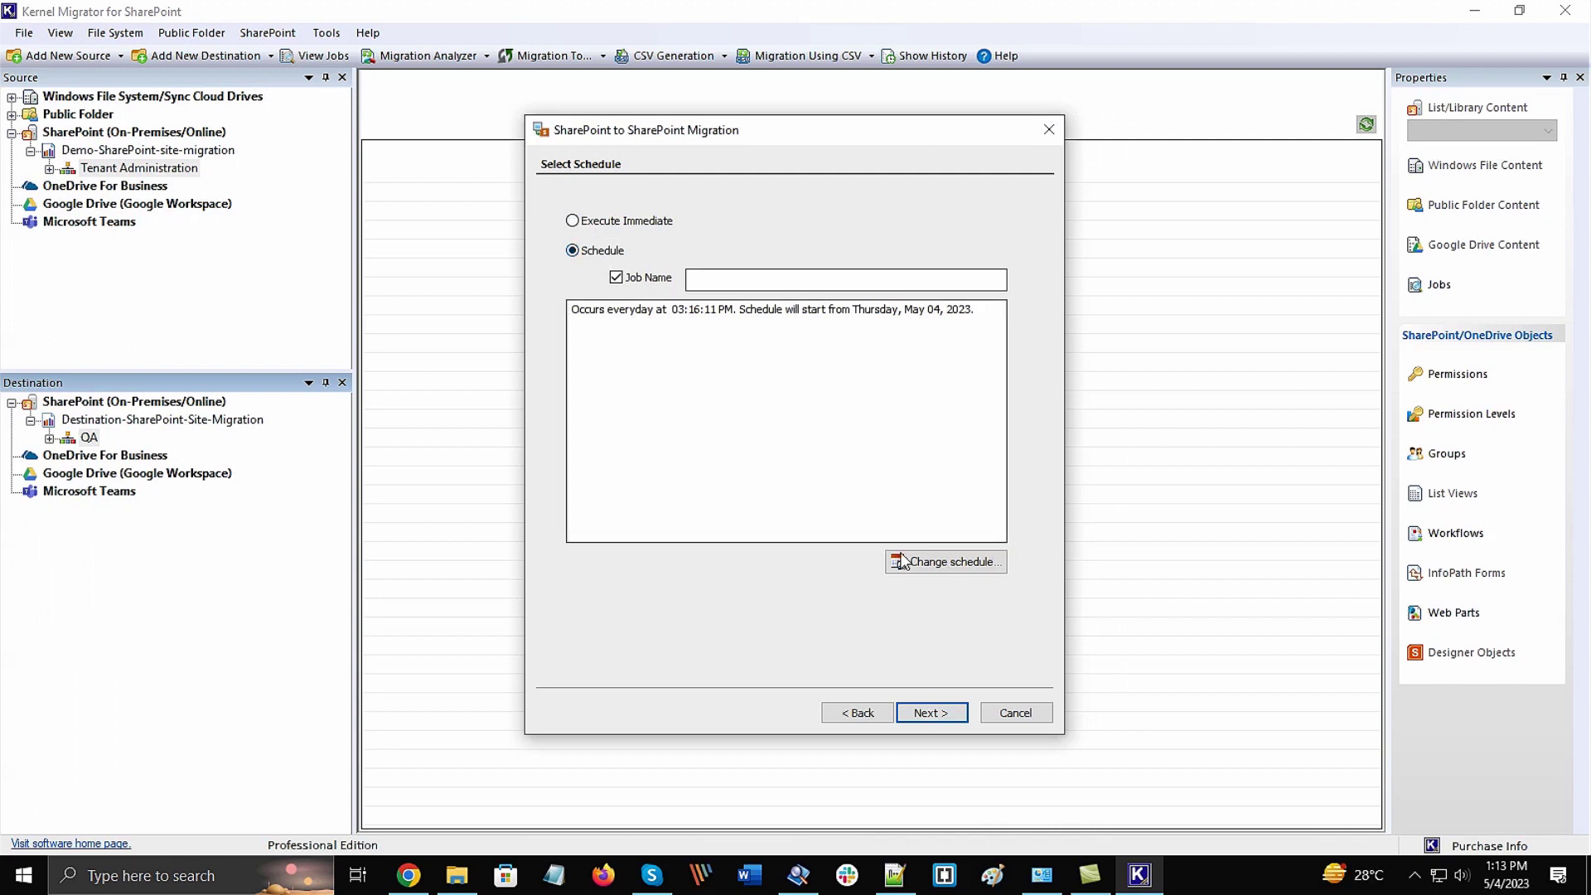
{"action": "left_click", "coordinate": [791, 279]}
{"action": "type", "text": "Scheduling Time"}
Cancel the schedule timing settings and set the migration to Execute Immediate
{"action": "left_click", "coordinate": [937, 563]}
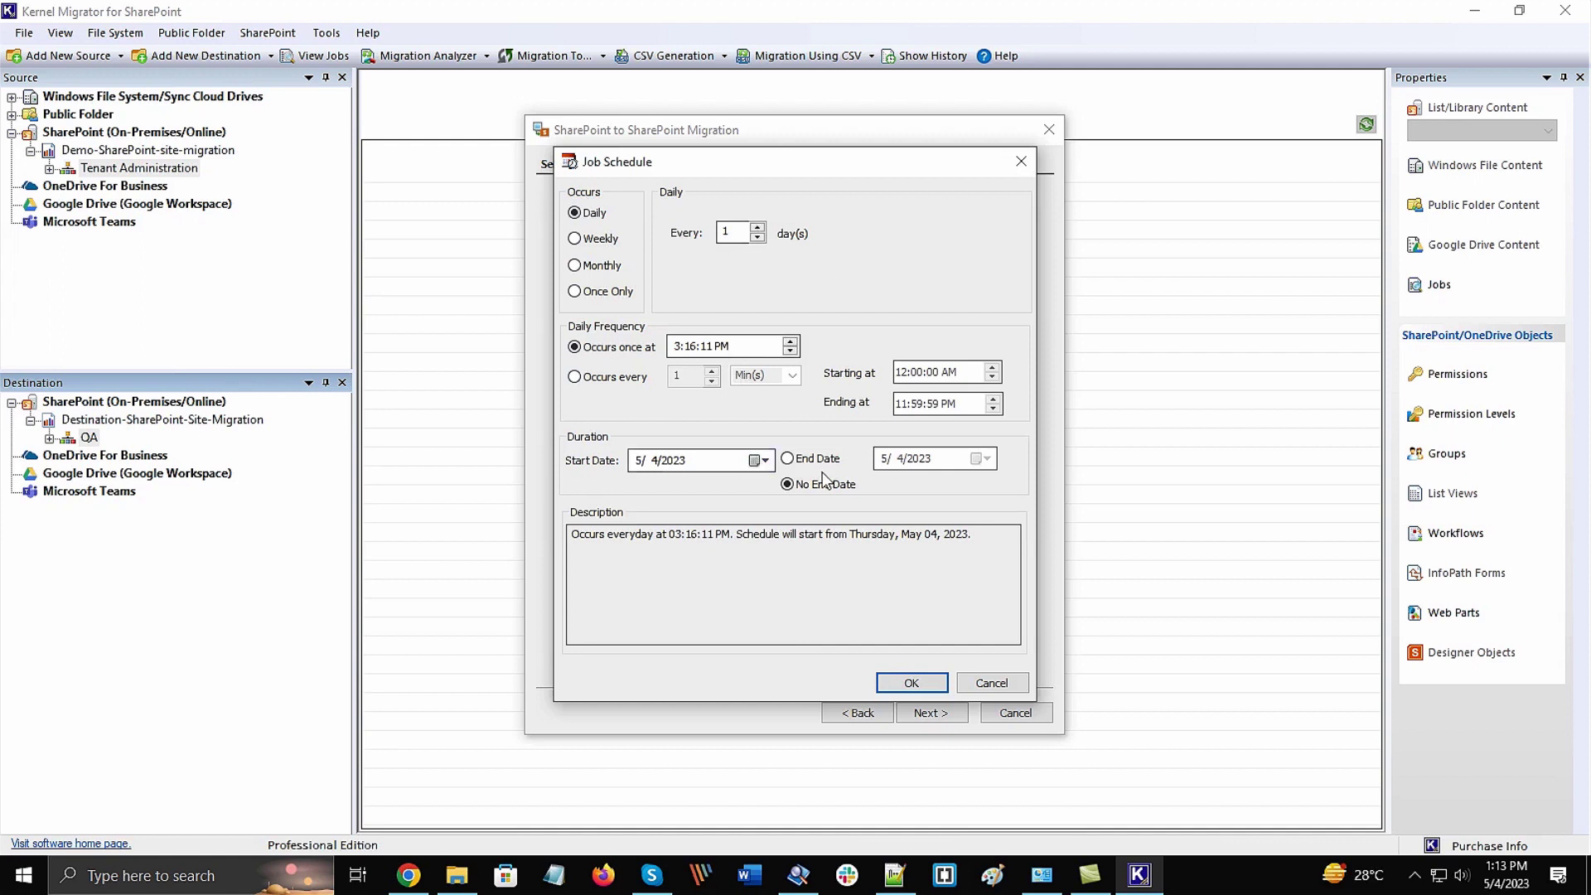
{"action": "left_click", "coordinate": [991, 682]}
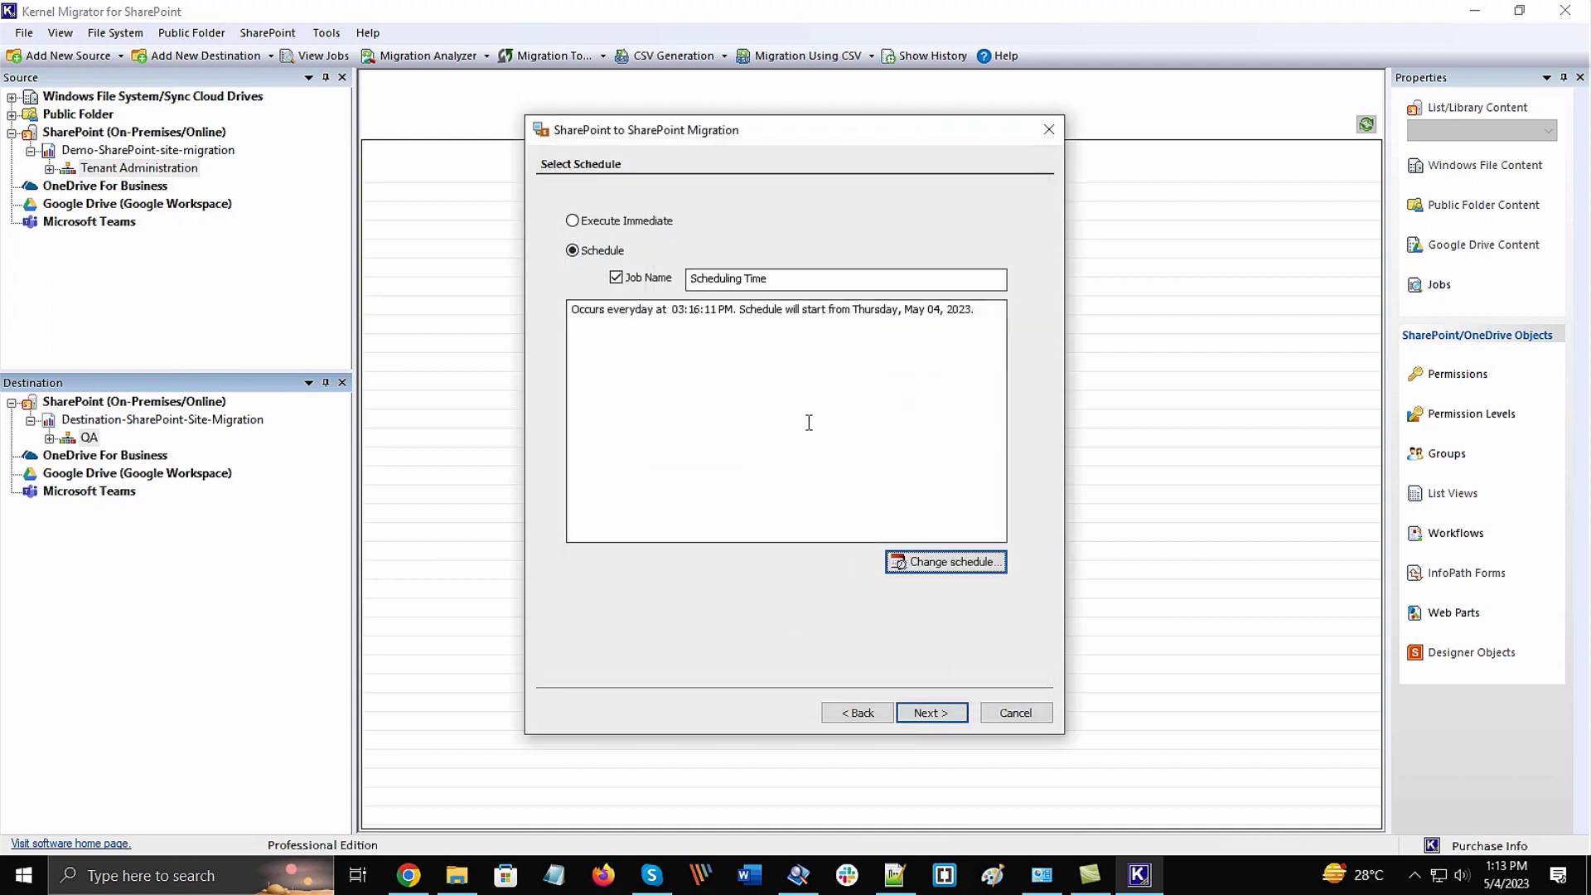
{"action": "left_click", "coordinate": [627, 222]}
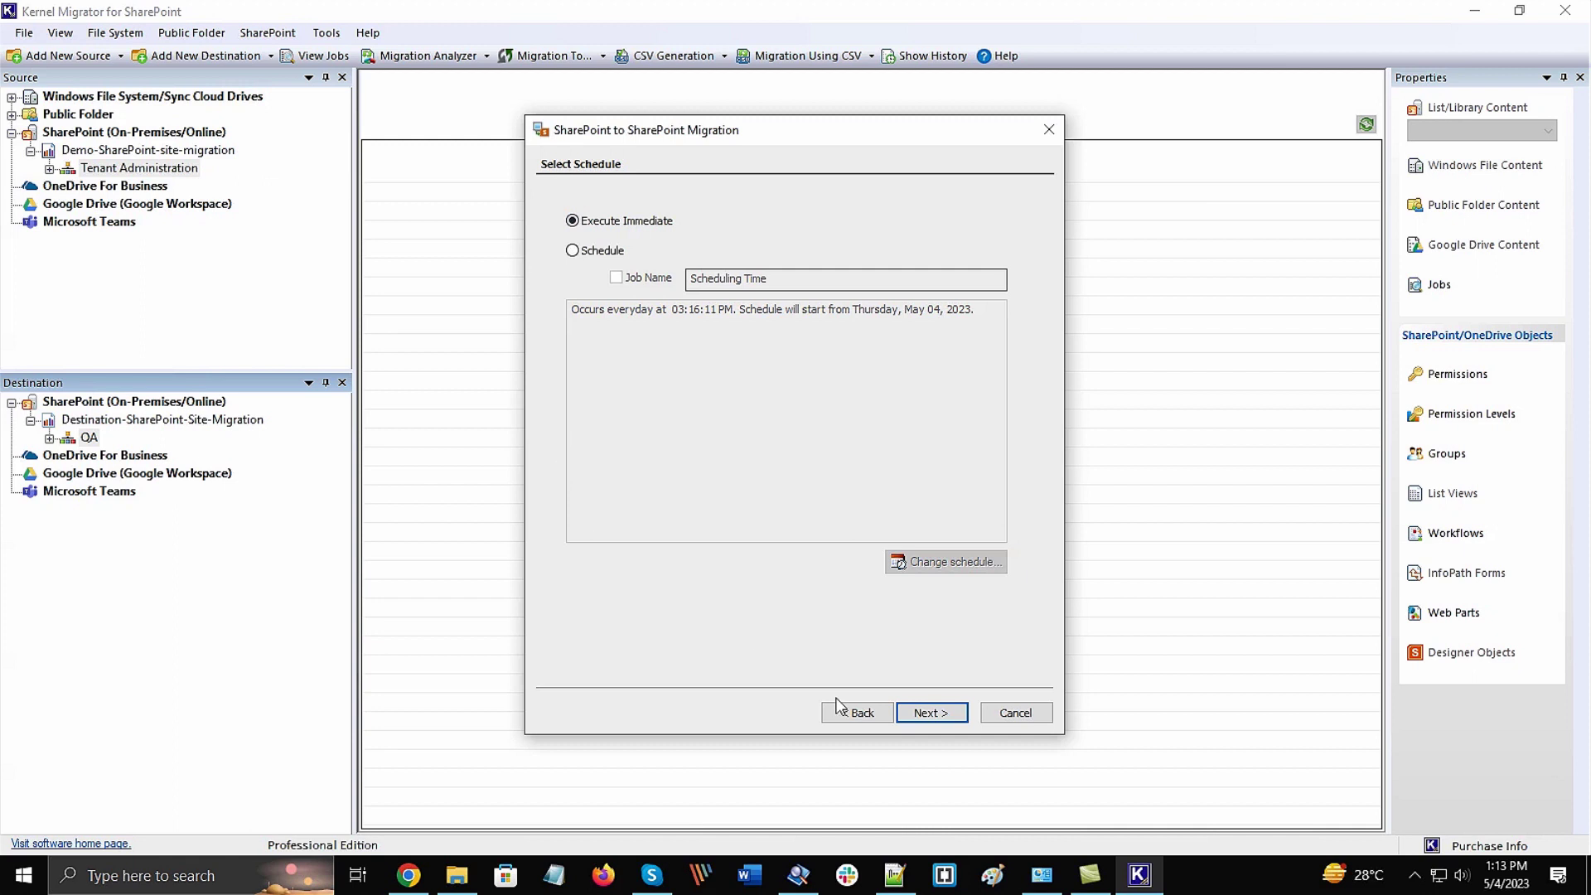
Review the summary, start the migration, and inspect the Finish page's per-item report
{"action": "left_click", "coordinate": [929, 712]}
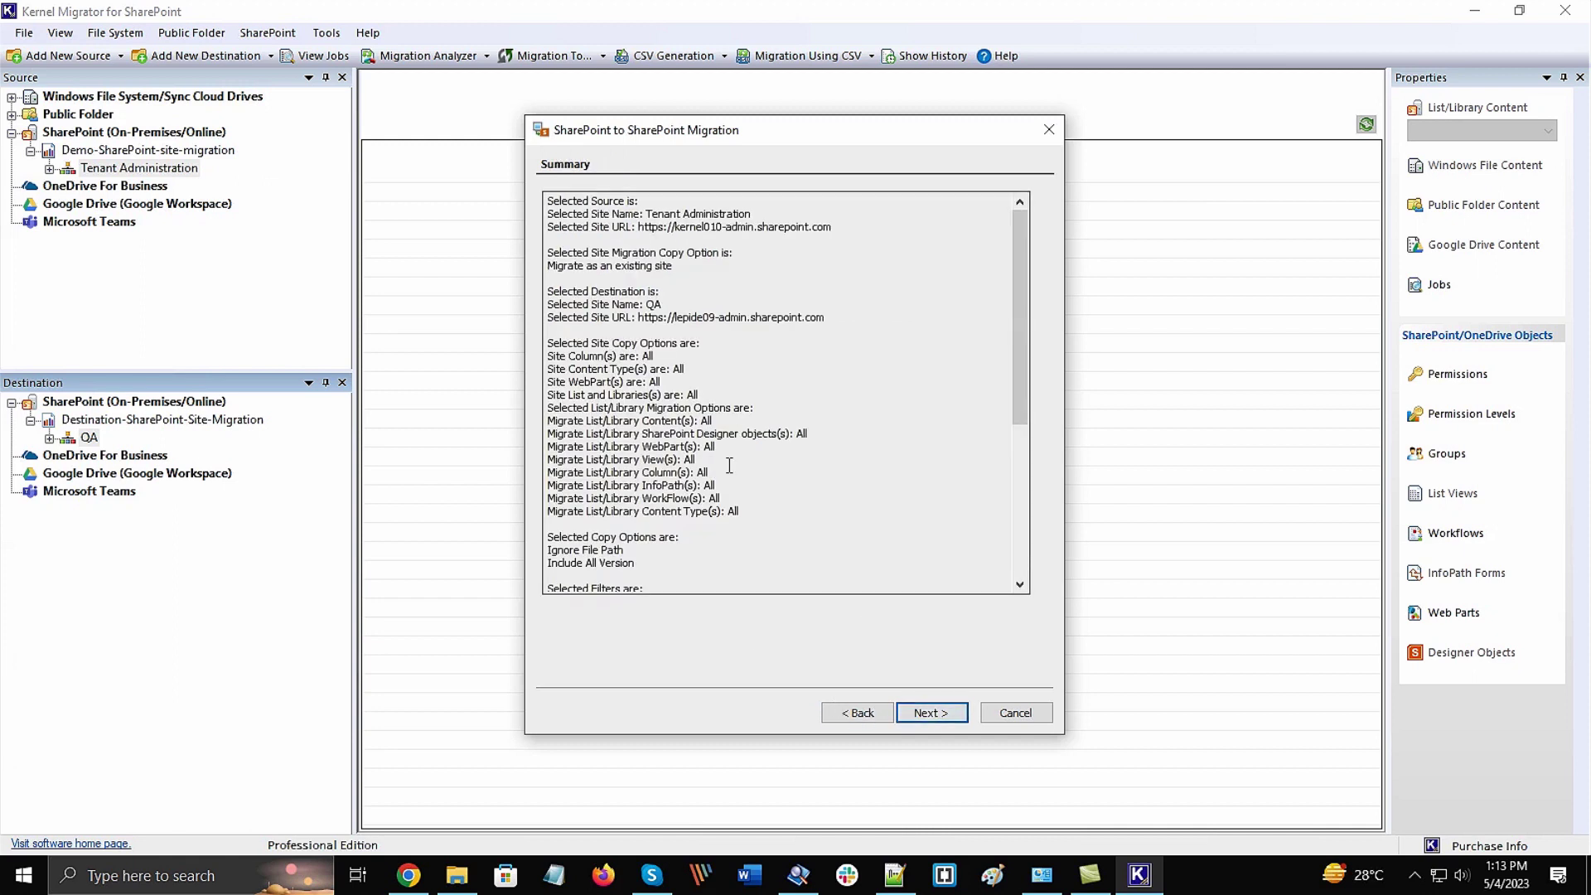
{"action": "left_click", "coordinate": [928, 714]}
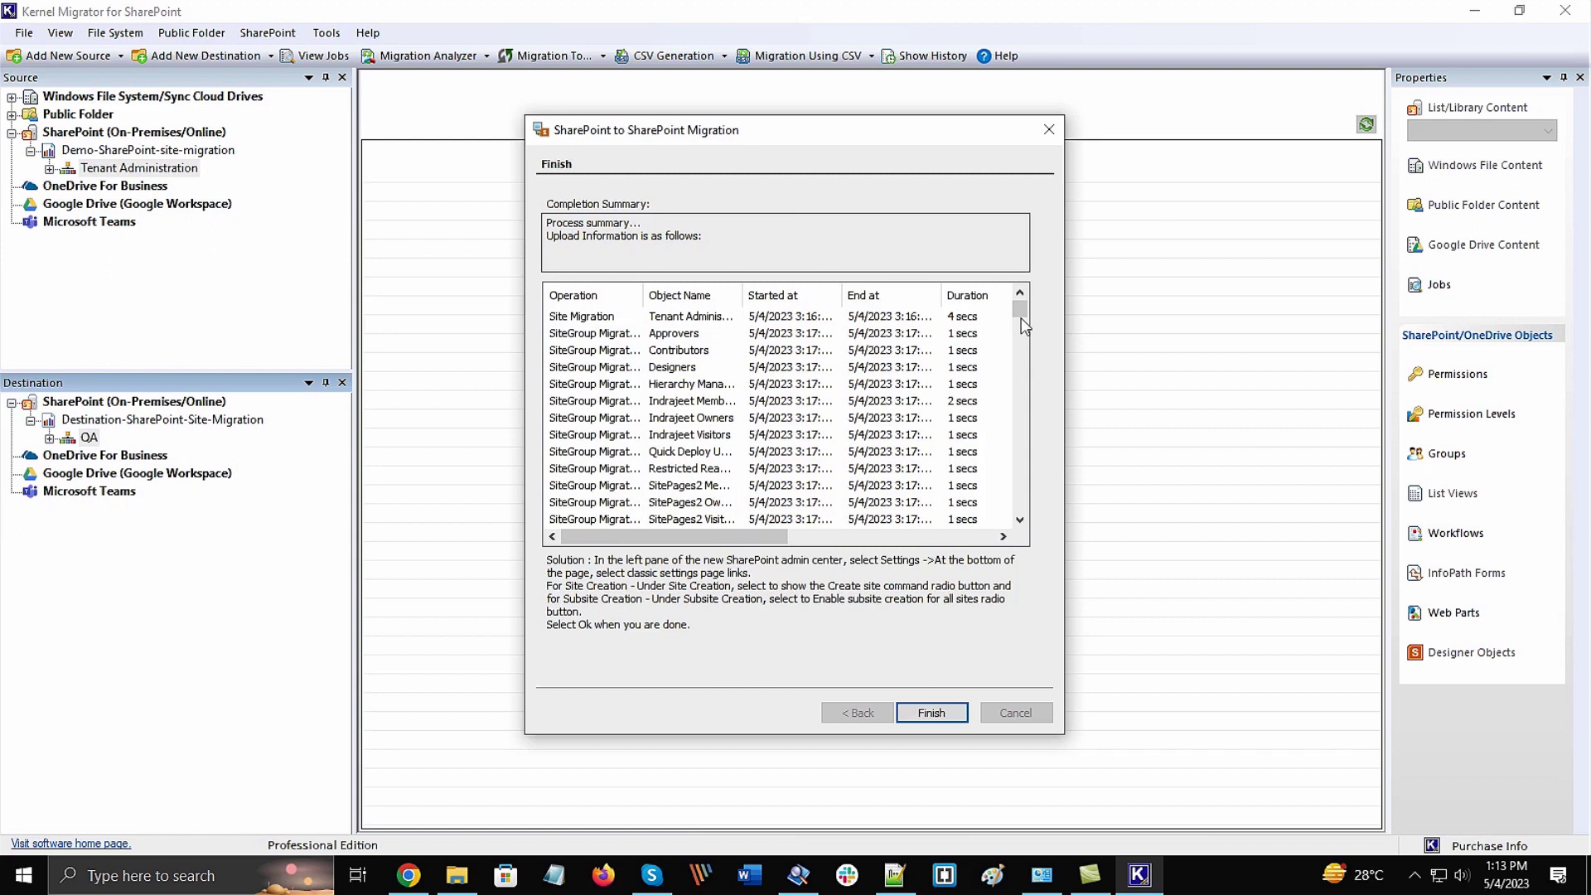
{"action": "mouse_move", "coordinate": [1019, 311]}
{"action": "left_mouse_down"}
{"action": "mouse_move", "coordinate": [1019, 498]}
{"action": "mouse_move", "coordinate": [1019, 311]}
{"action": "left_mouse_up"}
{"action": "mouse_move", "coordinate": [761, 535]}
{"action": "left_mouse_down"}
{"action": "mouse_move", "coordinate": [914, 537]}
{"action": "mouse_move", "coordinate": [741, 536]}
{"action": "left_mouse_up"}
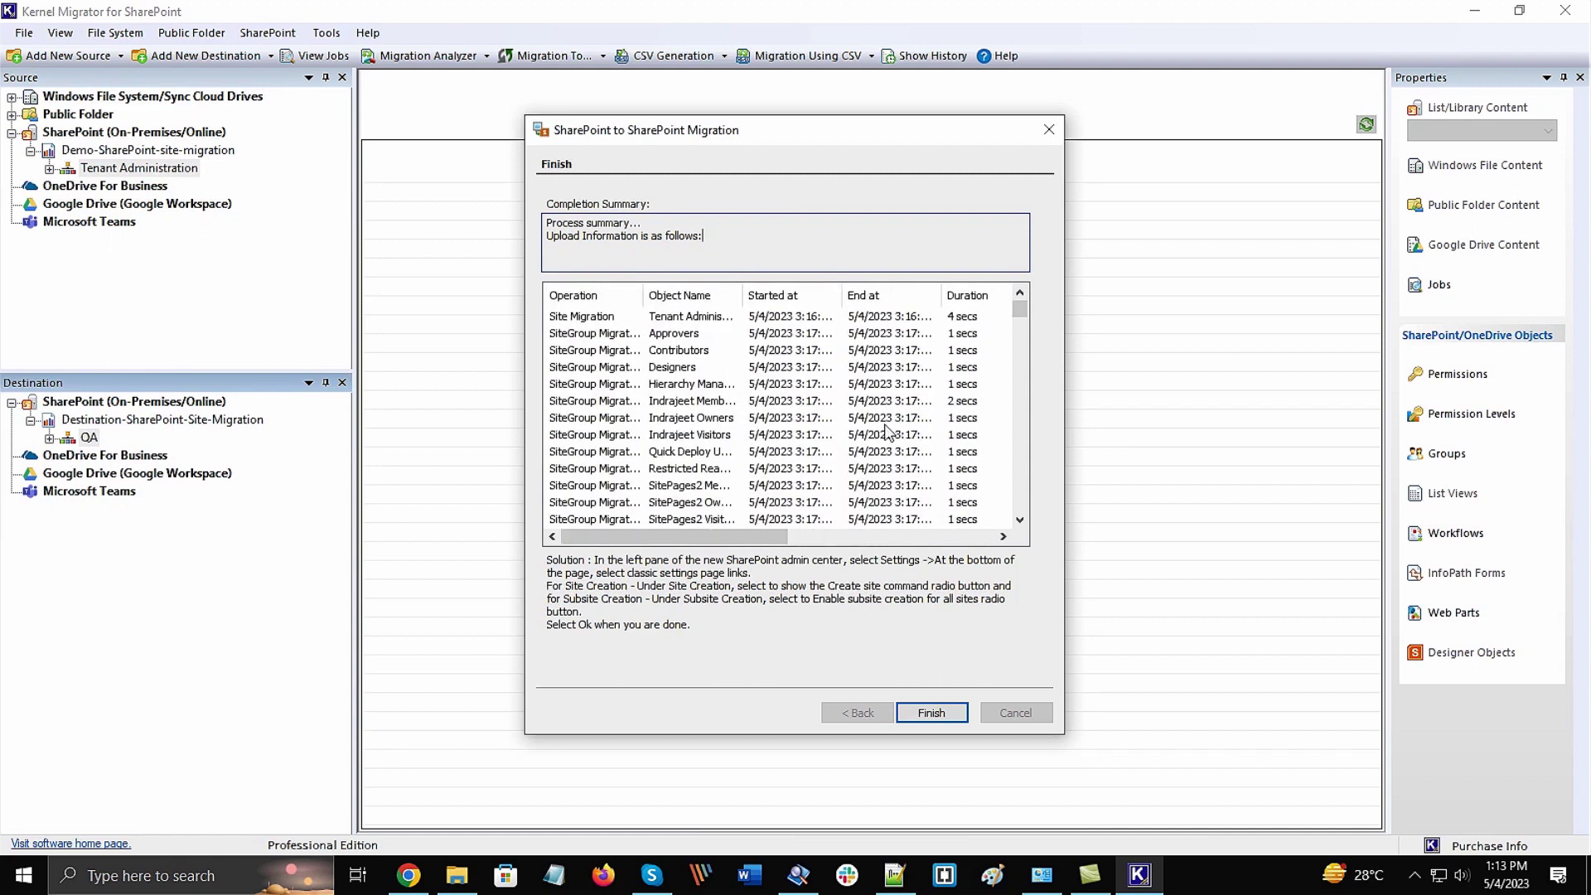